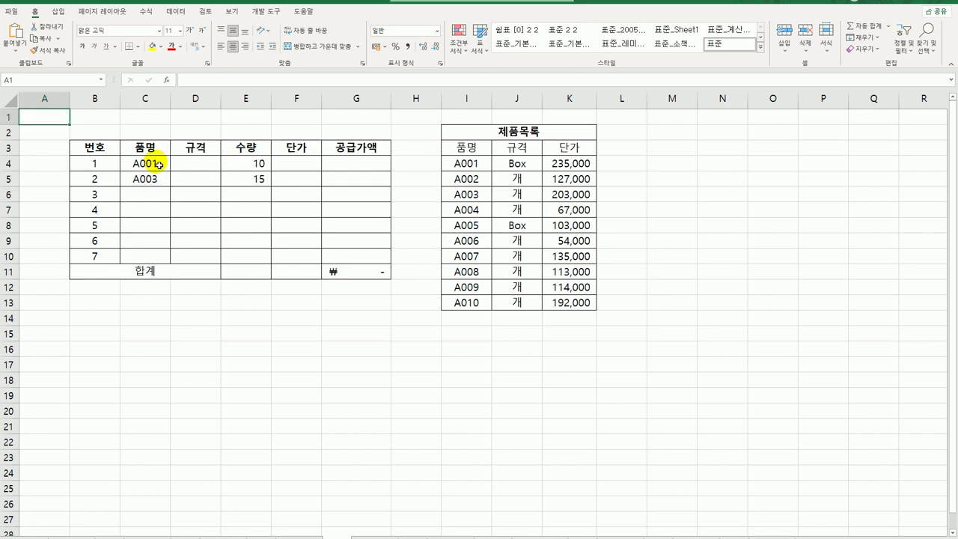
# Step: Examine the item, spec and unit price cells of the order table against the matching columns of the 제품목록 list
pyautogui.click(217, 170)
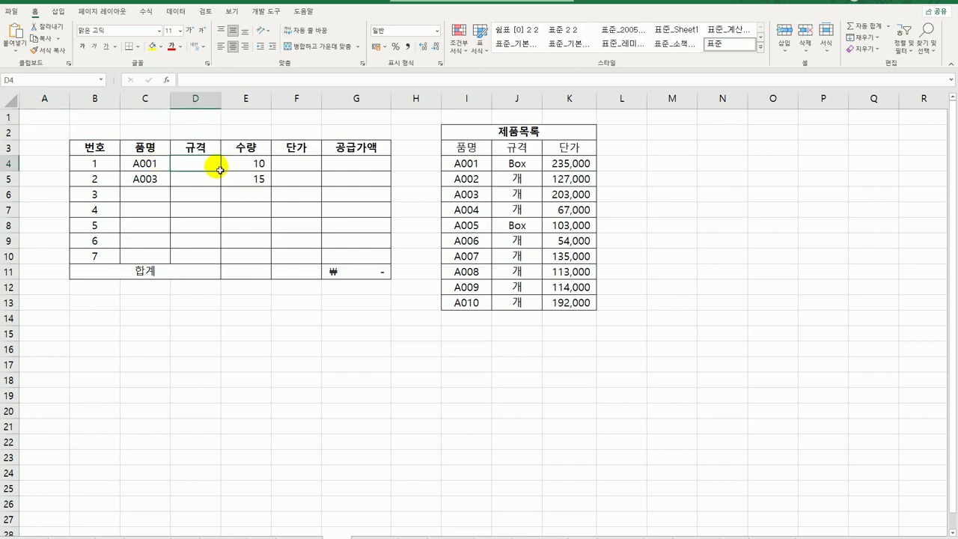
pyautogui.click(148, 168)
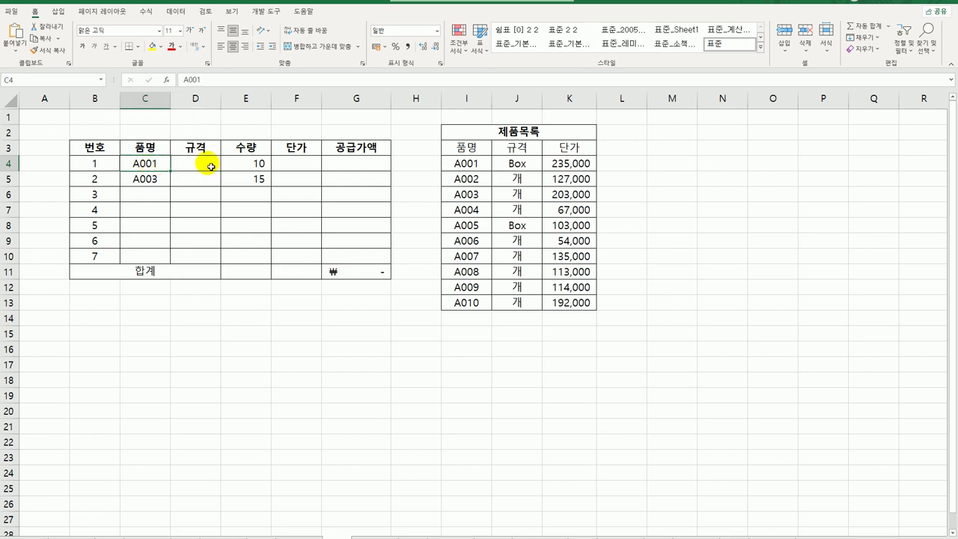
pyautogui.moveTo(466, 165); pyautogui.dragTo(459, 304)
pyautogui.moveTo(524, 165); pyautogui.dragTo(516, 302)
pyautogui.moveTo(583, 169); pyautogui.dragTo(558, 302)
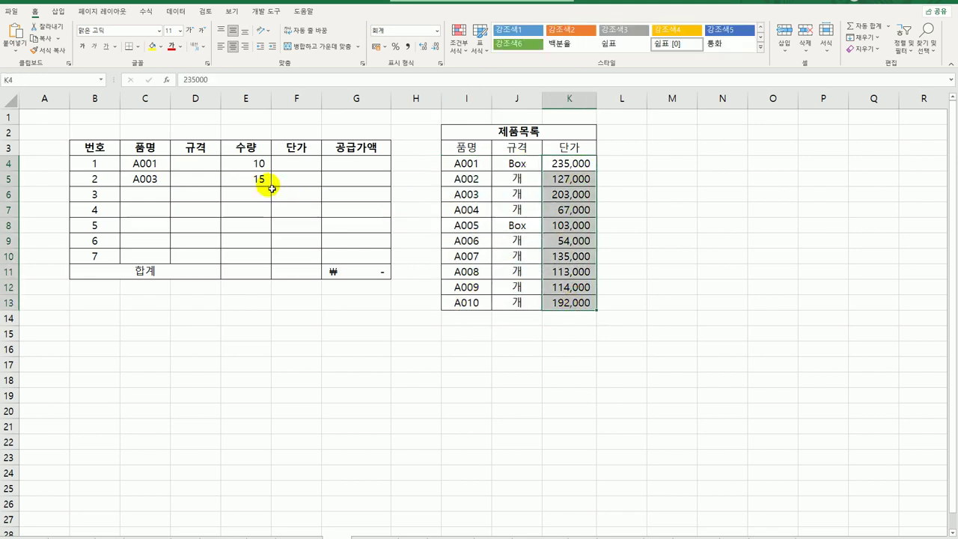
pyautogui.click(198, 163)
pyautogui.click(307, 167)
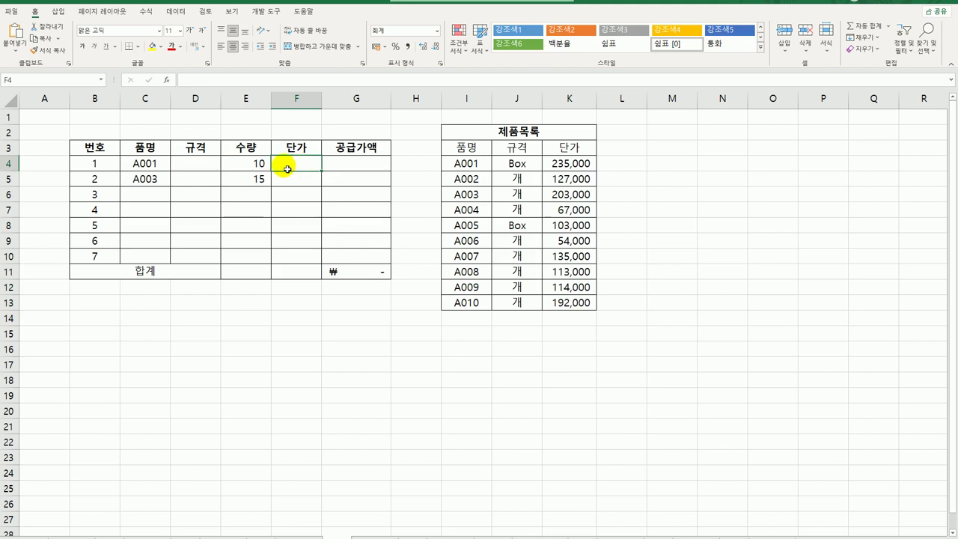
pyautogui.click(197, 168)
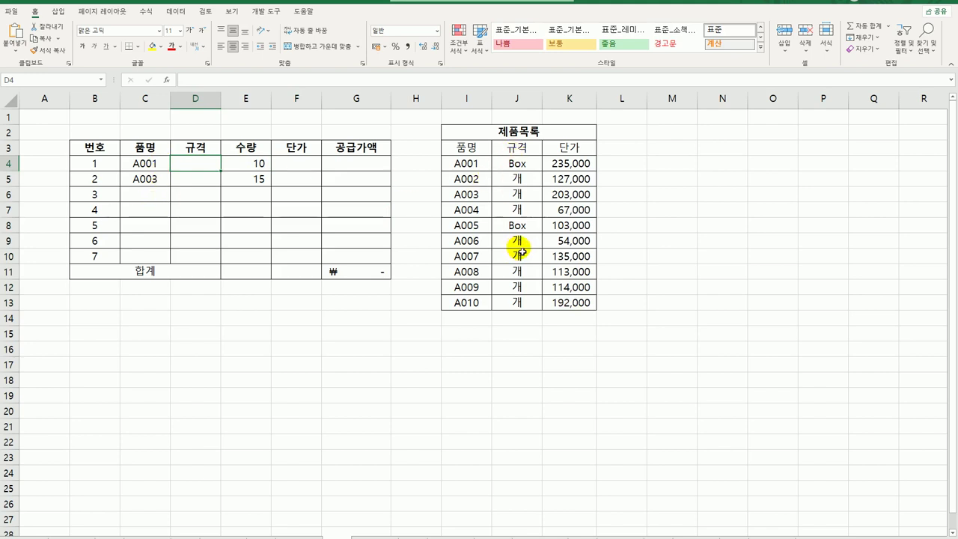
pyautogui.moveTo(479, 169); pyautogui.dragTo(573, 302)
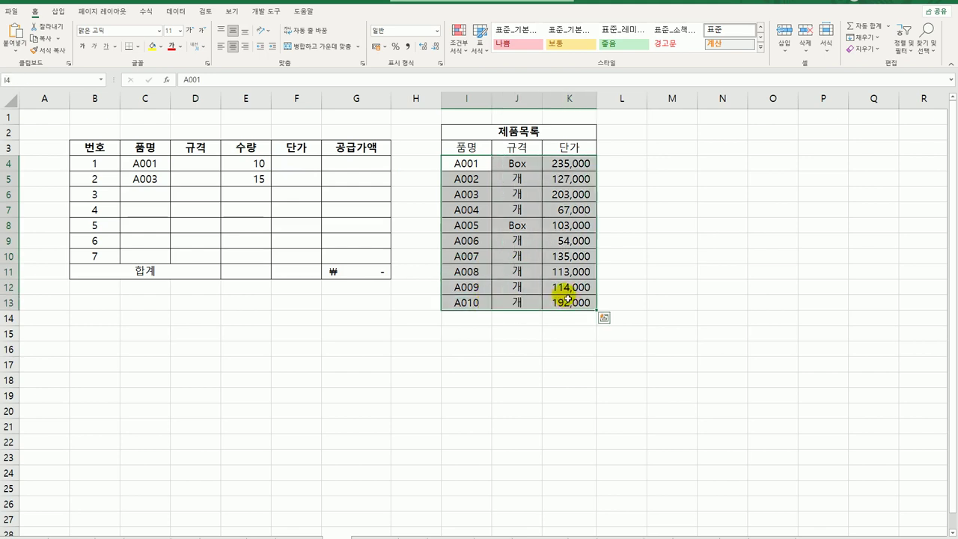
# Step: Start a VLOOKUP function in D4, the first 규격 cell, with C4 as the lookup value
pyautogui.click(215, 170)
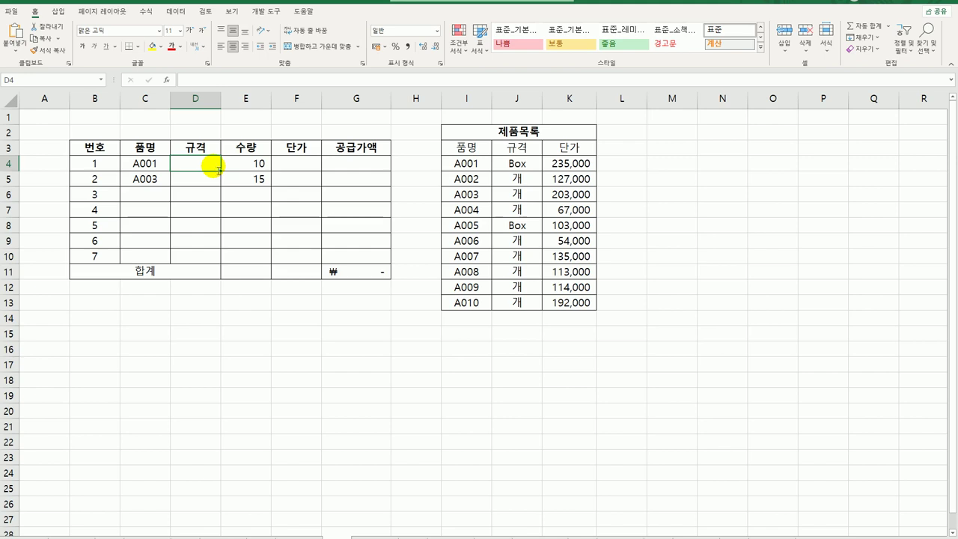
pyautogui.write('=vl')
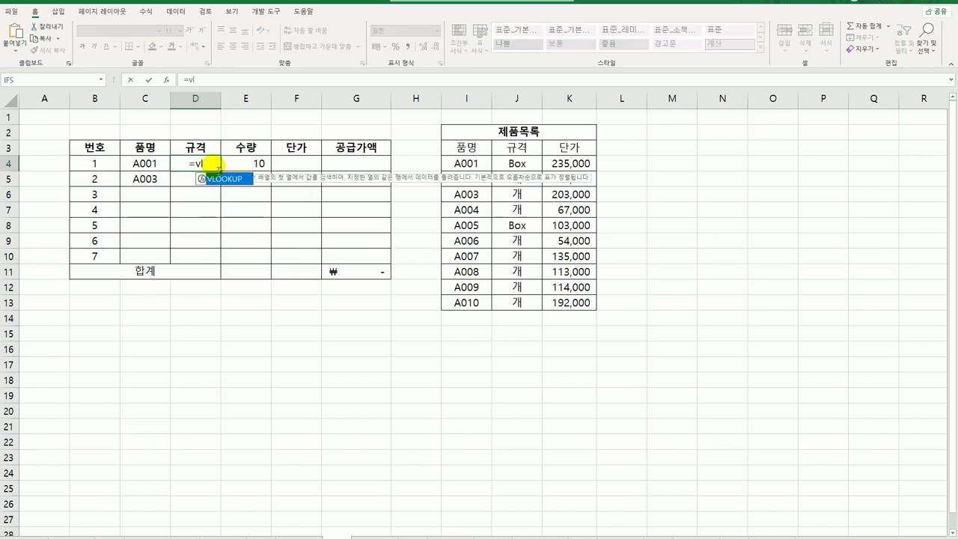
pyautogui.press('Tab')
pyautogui.click(167, 79)
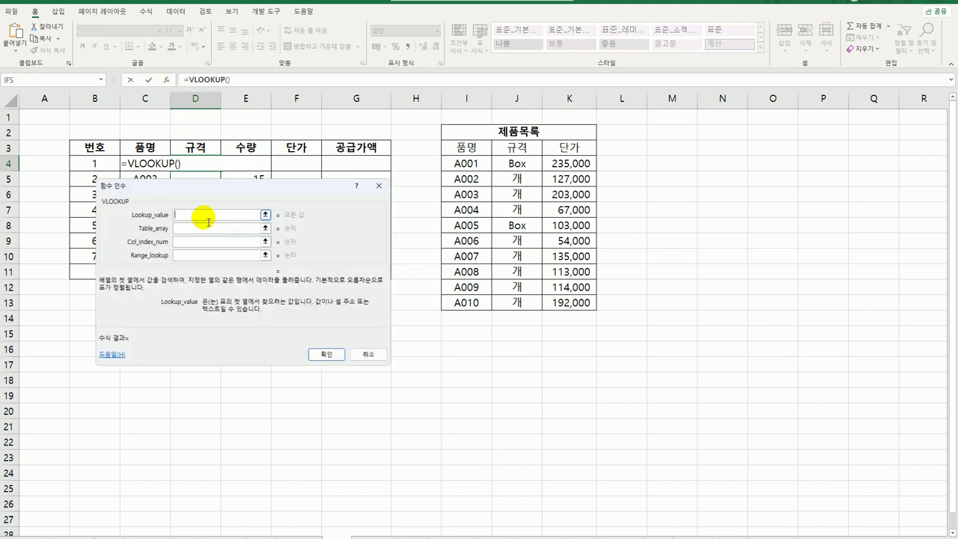
pyautogui.moveTo(202, 185); pyautogui.dragTo(217, 225)
pyautogui.click(138, 165)
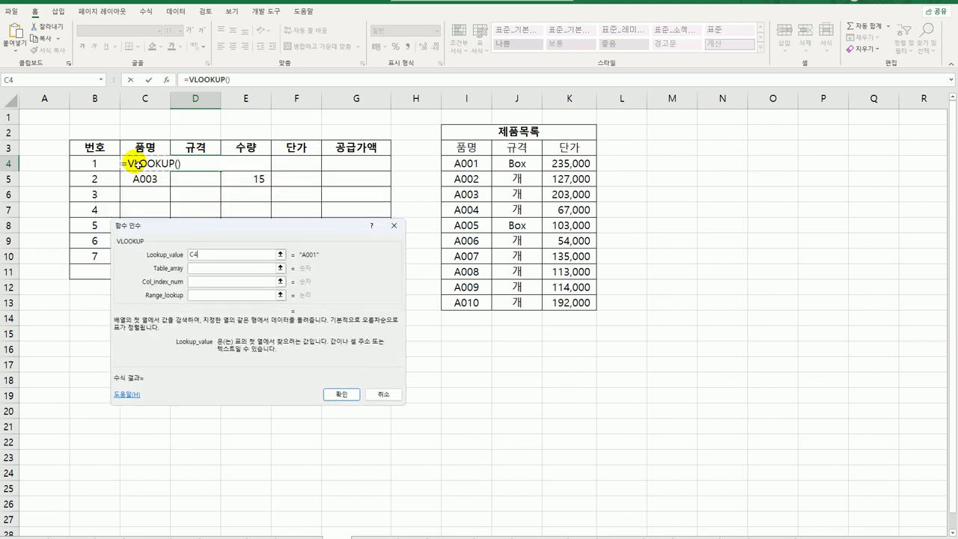
# Step: Set the VLOOKUP table array to the product list as the absolute range $I$4:$K$13
pyautogui.click(206, 269)
pyautogui.click(208, 270)
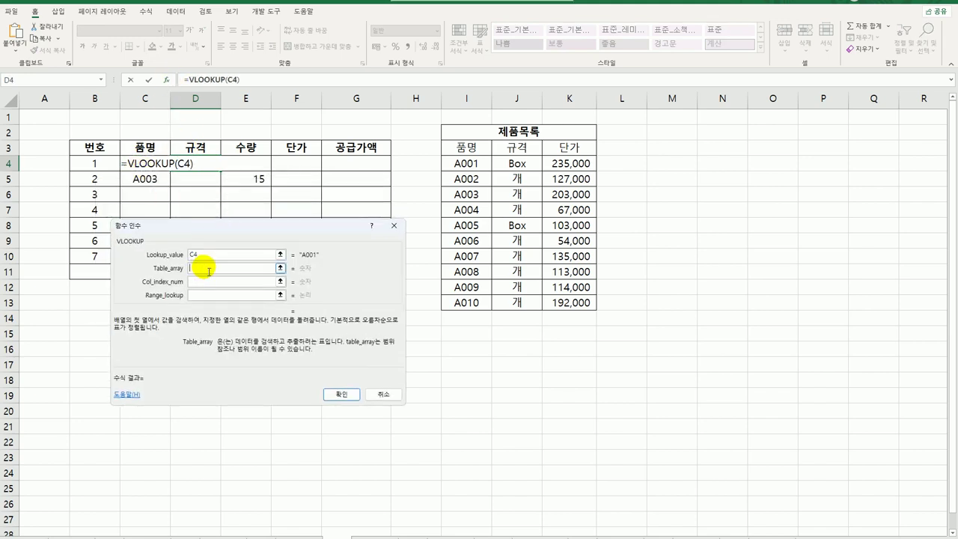
pyautogui.moveTo(468, 163); pyautogui.dragTo(562, 302)
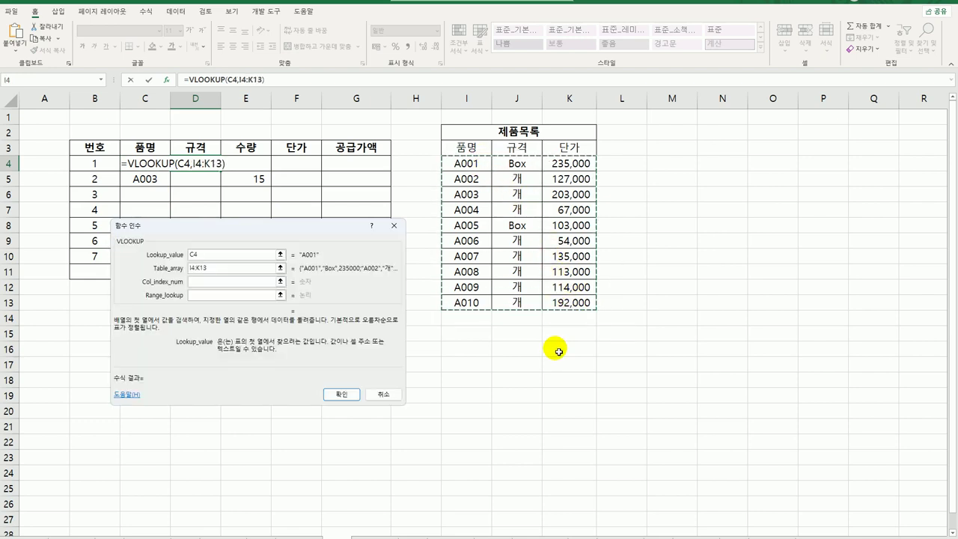
pyautogui.press('F4')
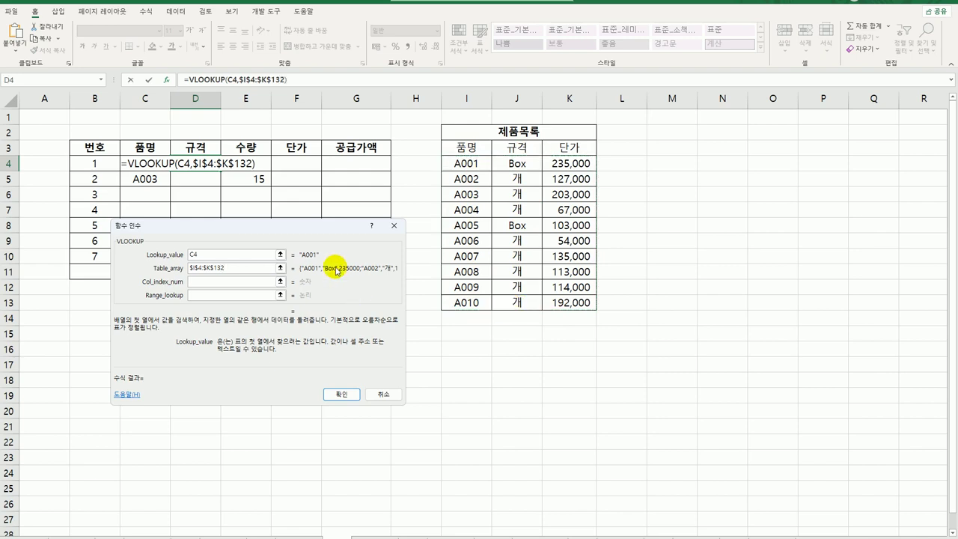
# Step: Set the VLOOKUP column index to 2 and the range lookup to 0, and enter the formula in D4
pyautogui.click(242, 280)
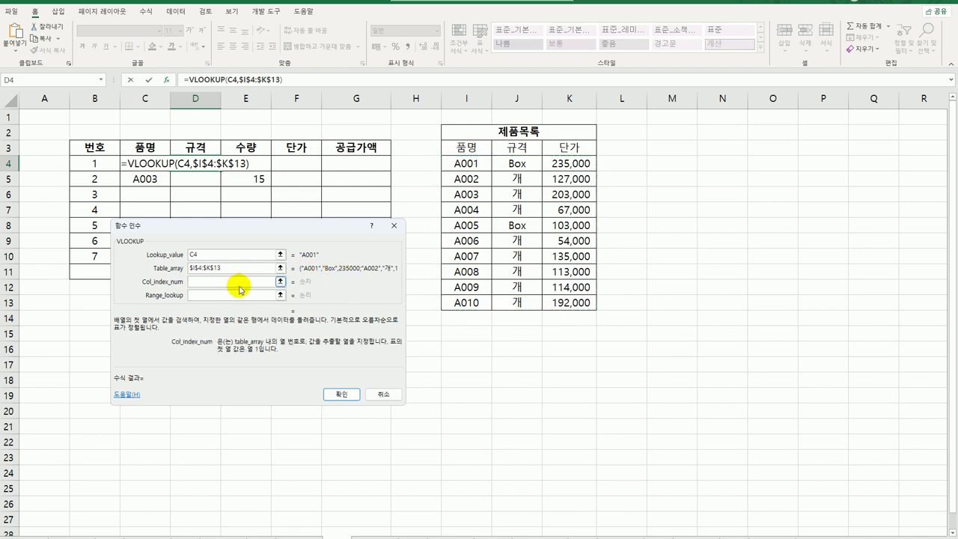
pyautogui.write('2')
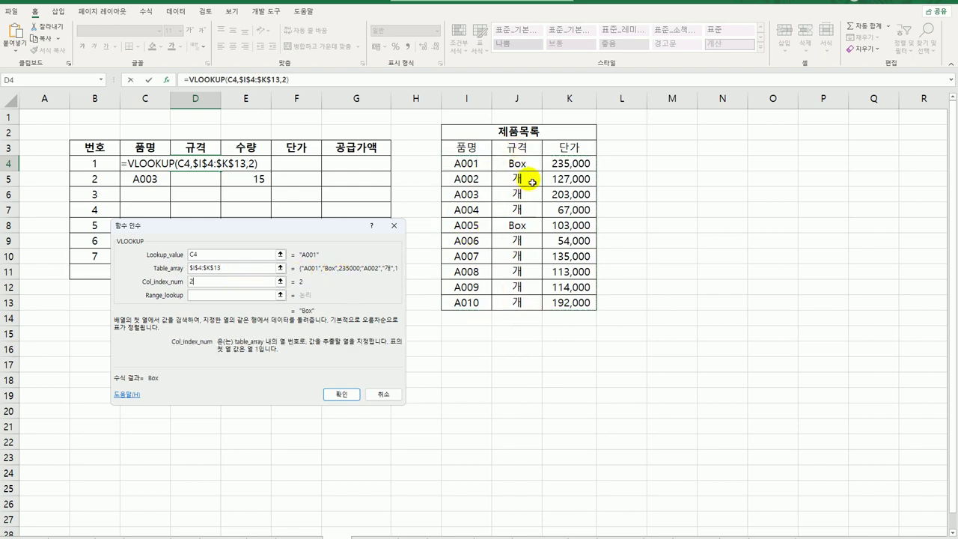
pyautogui.click(230, 295)
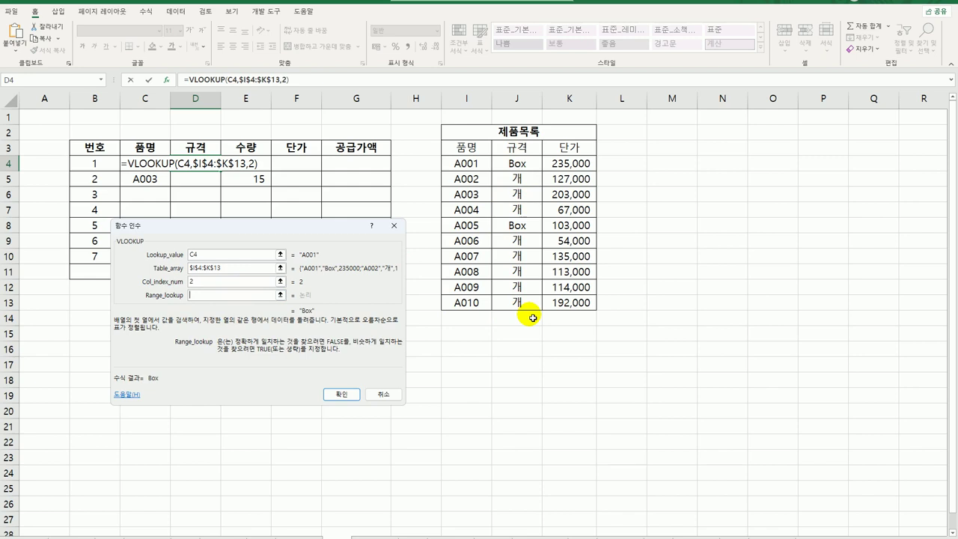
pyautogui.write('0')
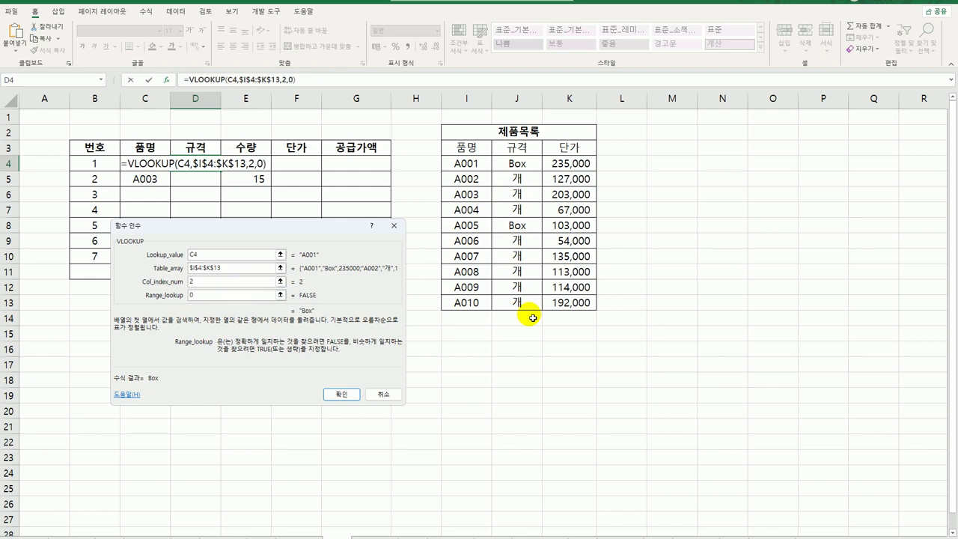
pyautogui.click(344, 396)
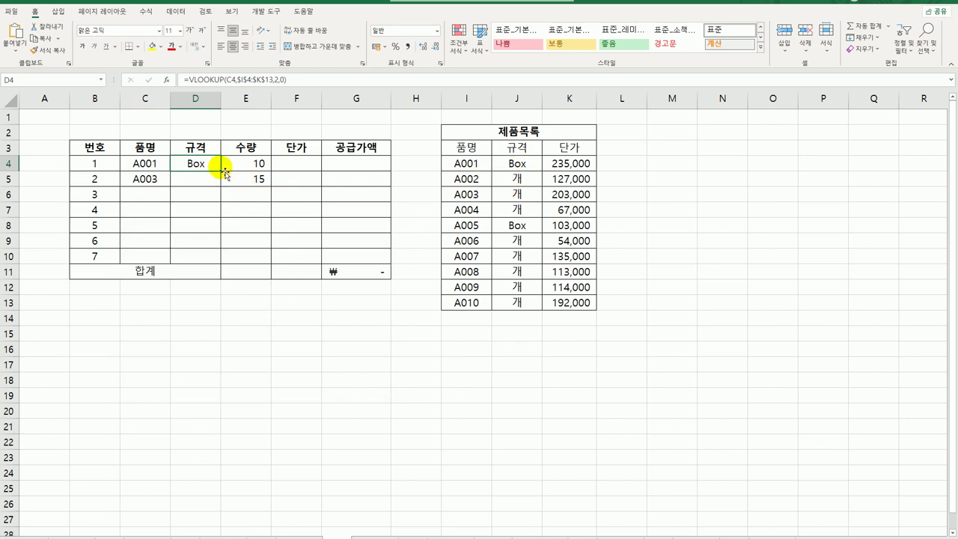
# Step: Fill the VLOOKUP formula from D4 down to D10 and check the rows that have no item name
pyautogui.moveTo(223, 174); pyautogui.dragTo(212, 259)
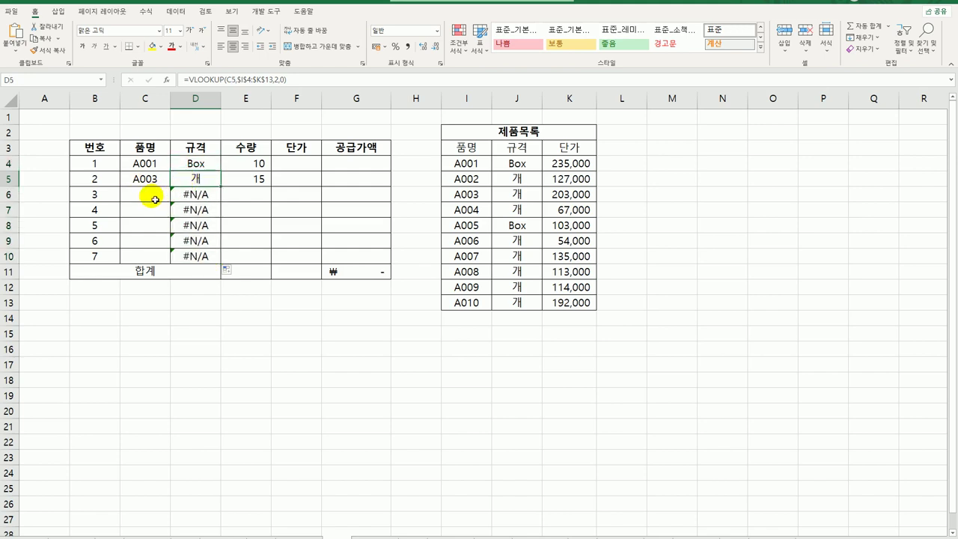
pyautogui.click(154, 197)
pyautogui.click(154, 214)
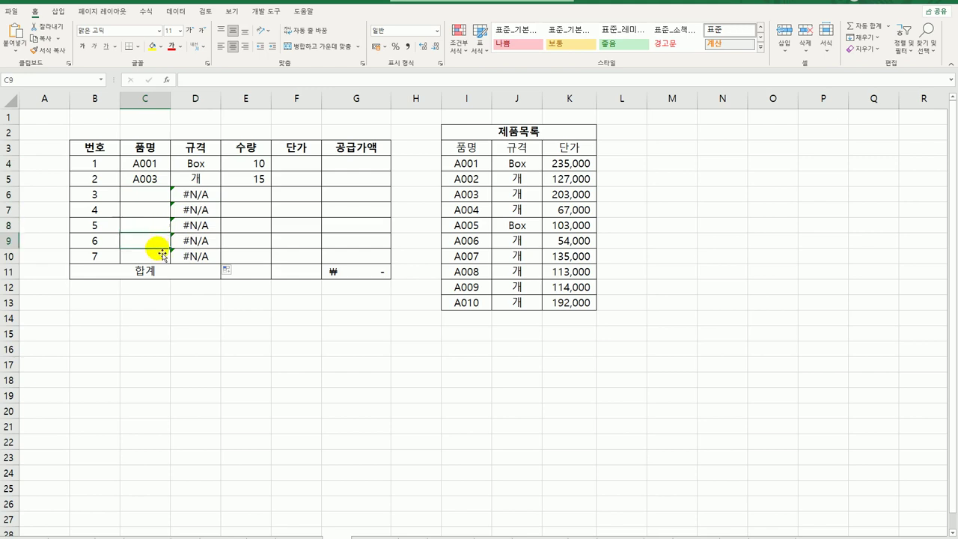
pyautogui.click(207, 196)
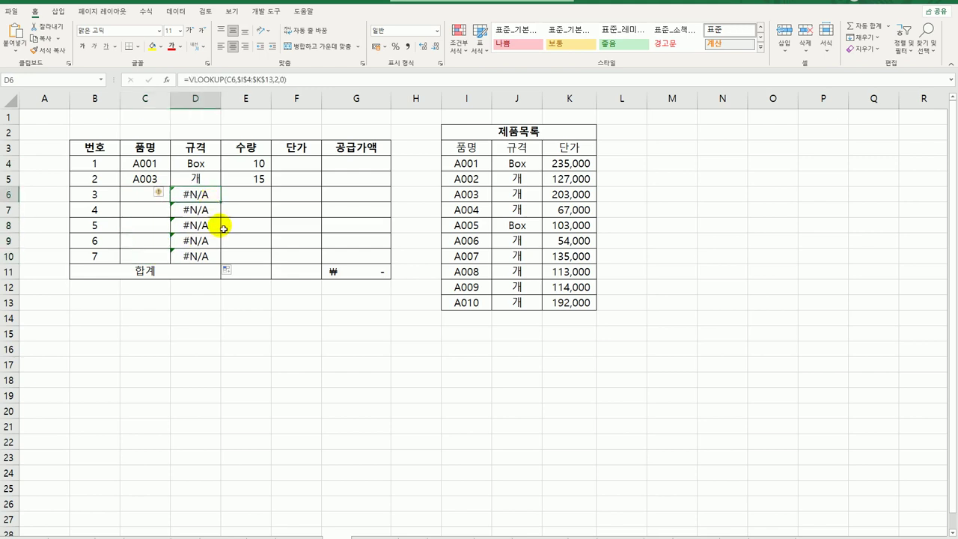
# Step: Edit the D4 formula to insert IF(ISBLANK(C4) as the logical test in front of VLOOKUP
pyautogui.click(212, 163)
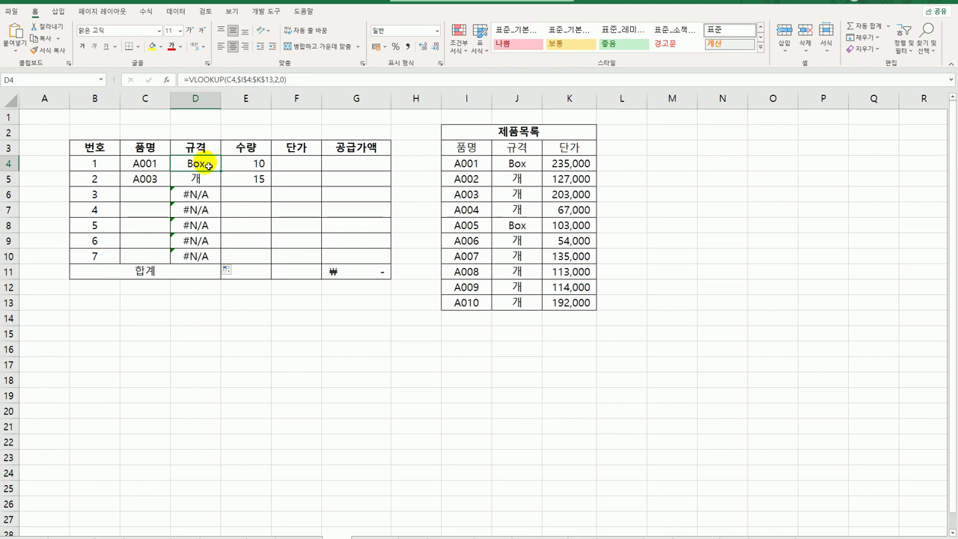
pyautogui.doubleClick(209, 165)
pyautogui.click(128, 164)
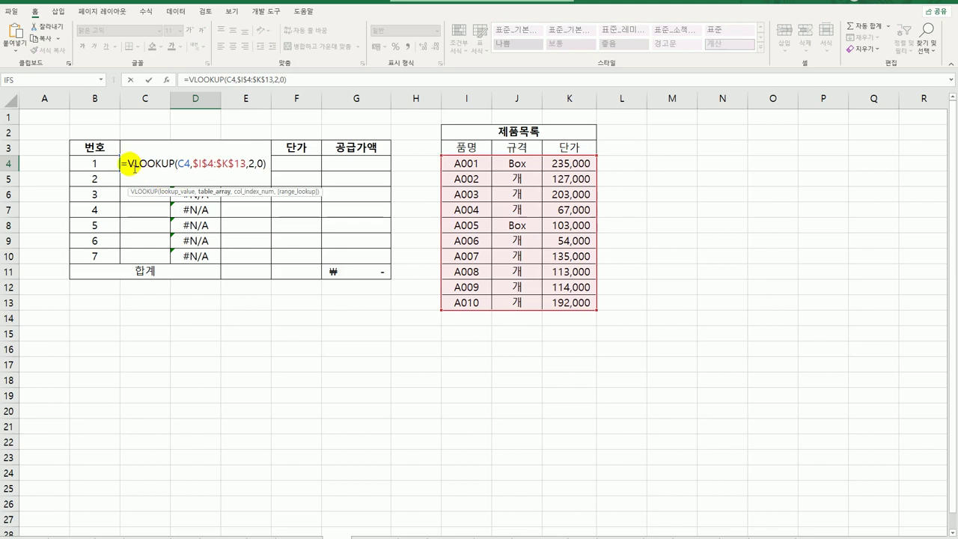
pyautogui.write('if')
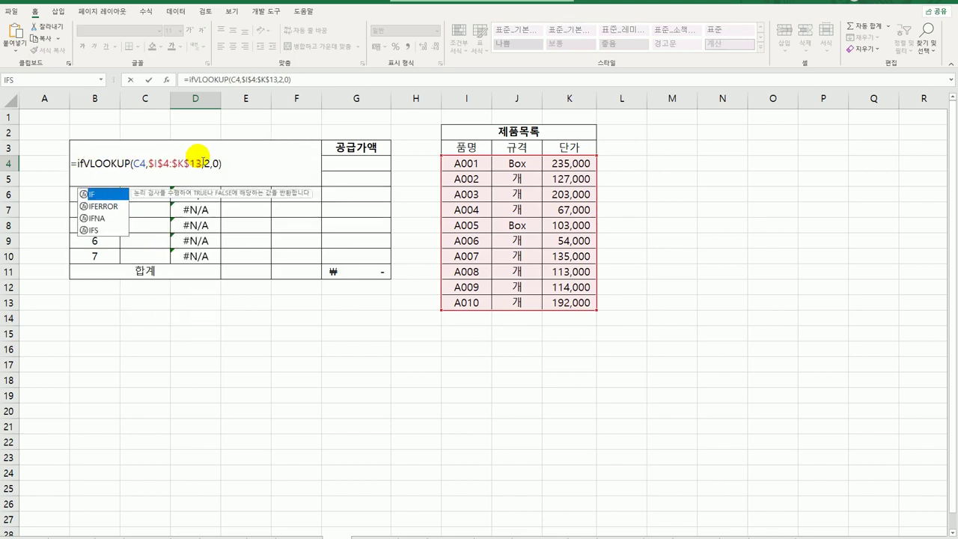
pyautogui.press('Tab')
pyautogui.write('is')
pyautogui.press('Tab')
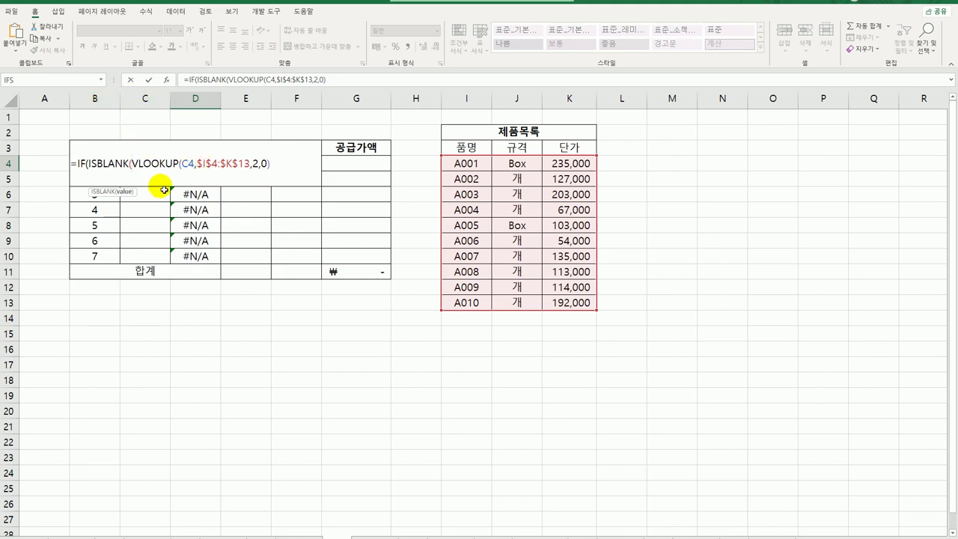
pyautogui.write('c4')
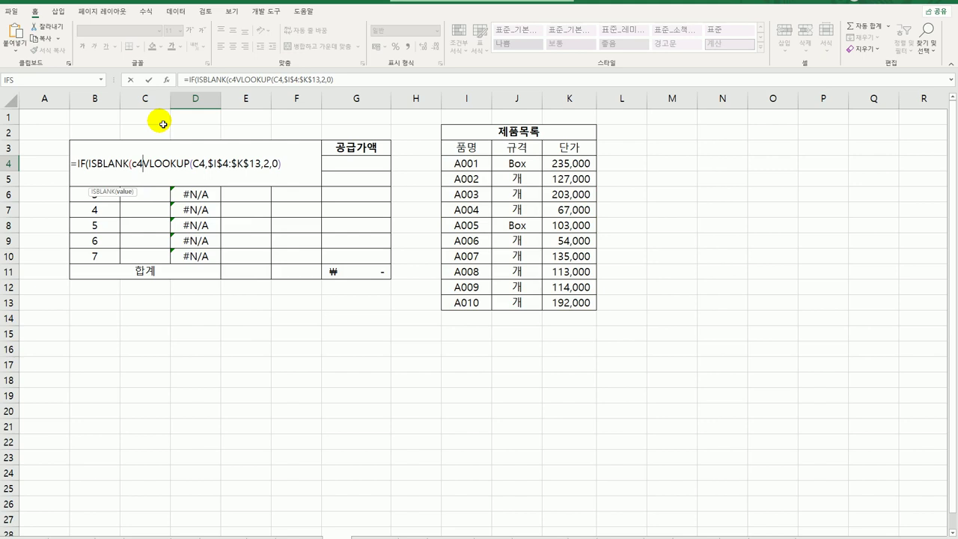
pyautogui.write(')')
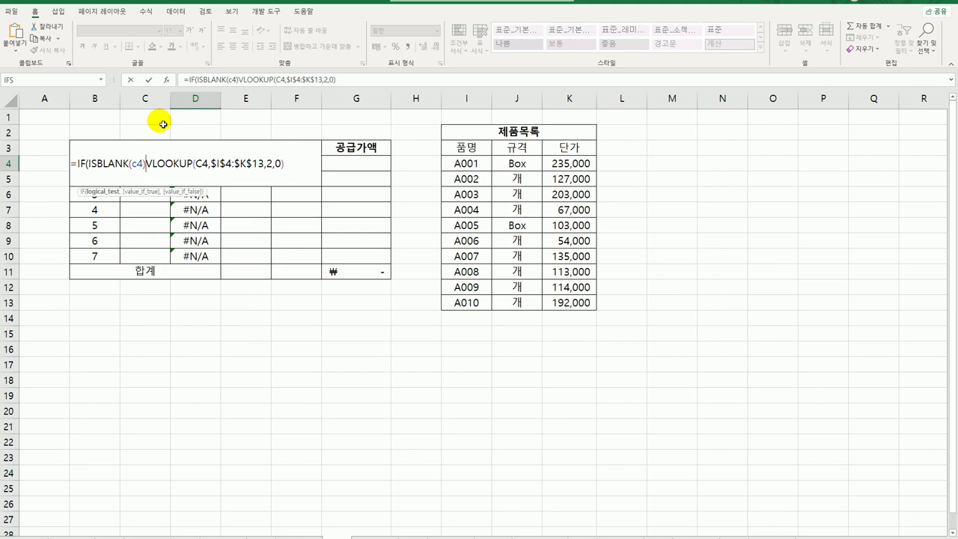
# Step: Complete D4's IF formula with "" as the true value and the VLOOKUP as the false value, and enter it
pyautogui.write(',')
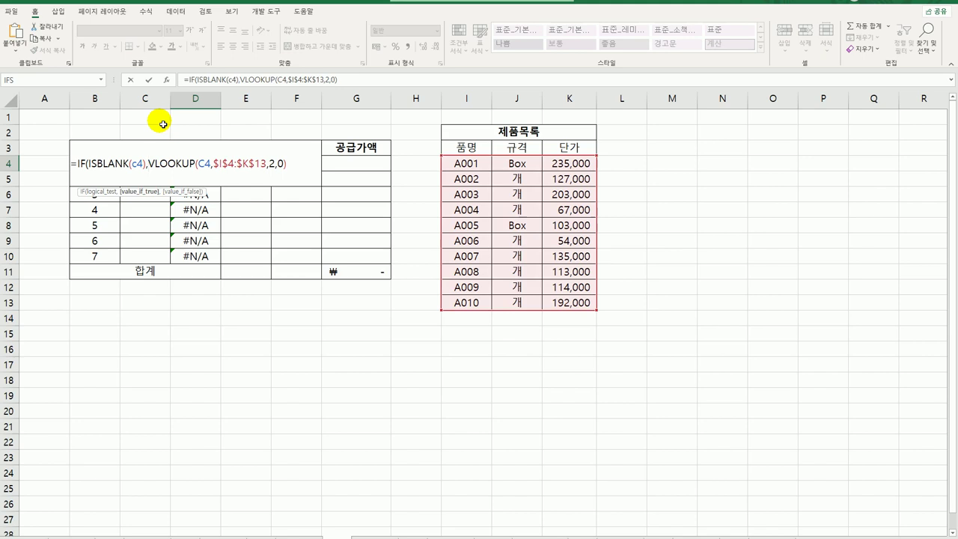
pyautogui.write('""')
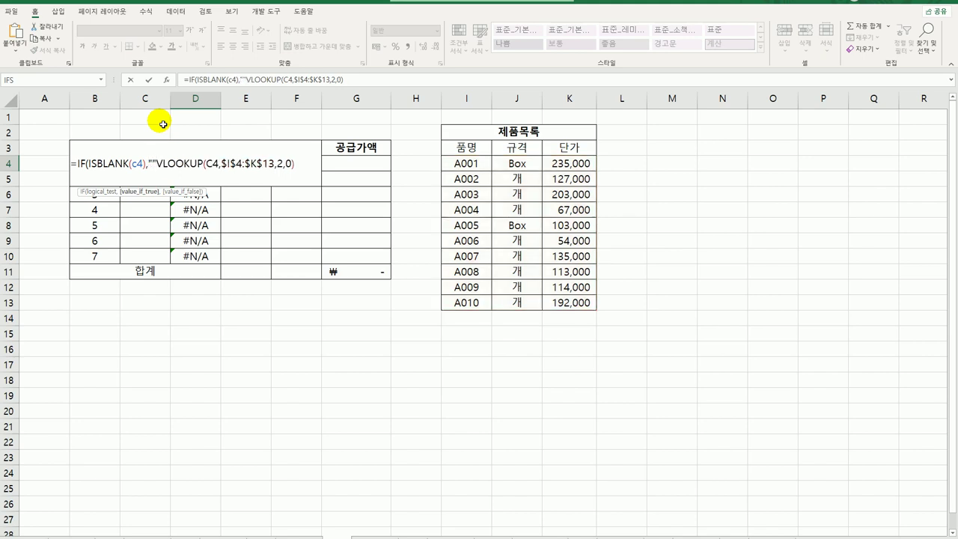
pyautogui.write(',')
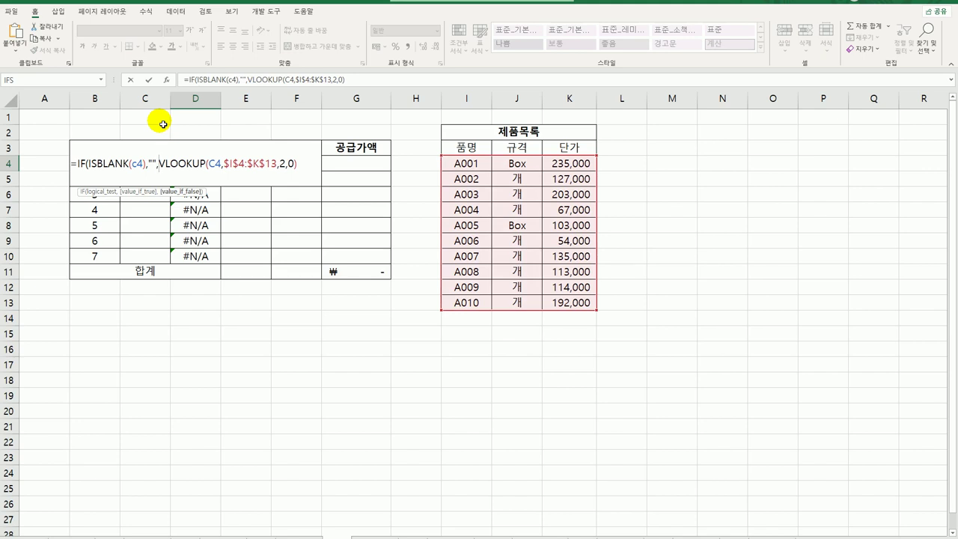
pyautogui.click(305, 171)
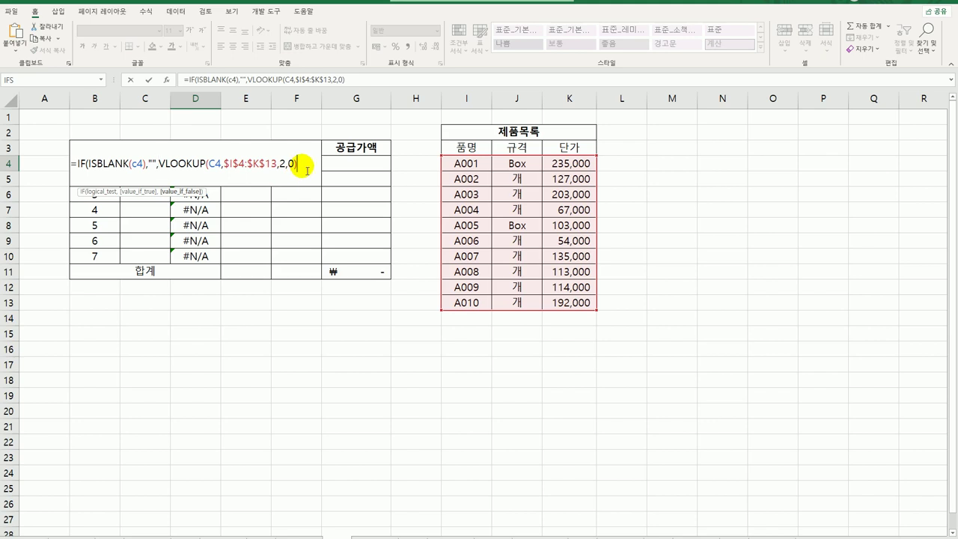
pyautogui.write(')')
pyautogui.press('Return')
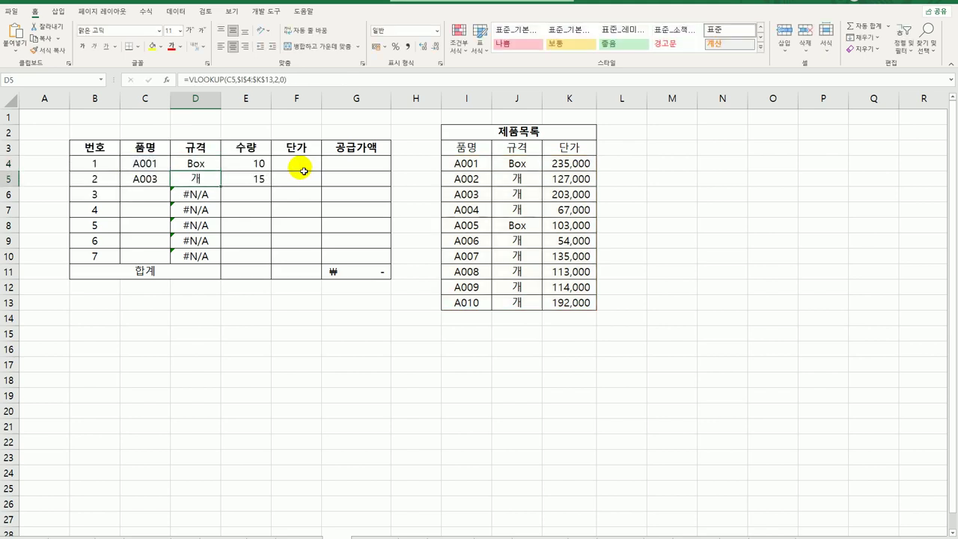
# Step: Fill the IF/ISBLANK formula from D4 down to D10 and check the copied formula in D6
pyautogui.click(193, 164)
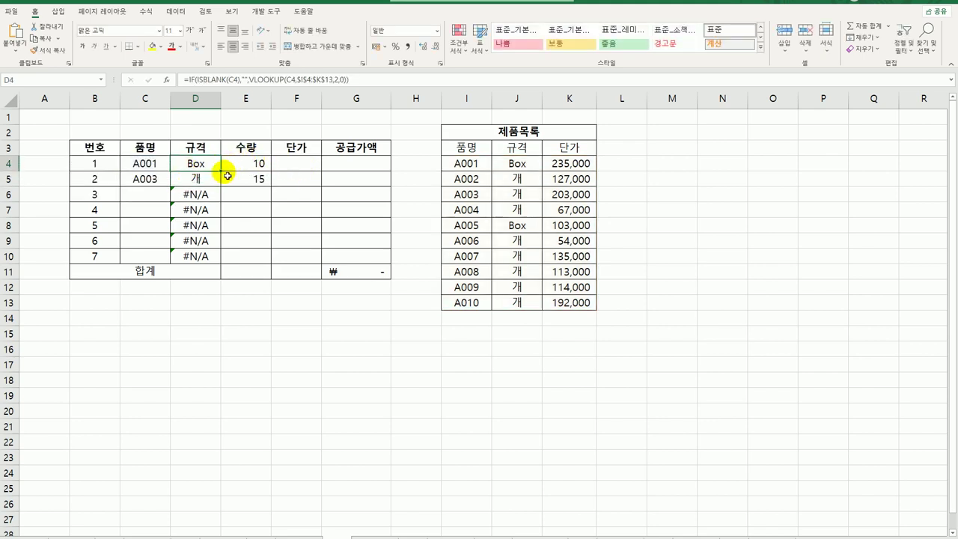
pyautogui.moveTo(223, 176); pyautogui.dragTo(212, 260)
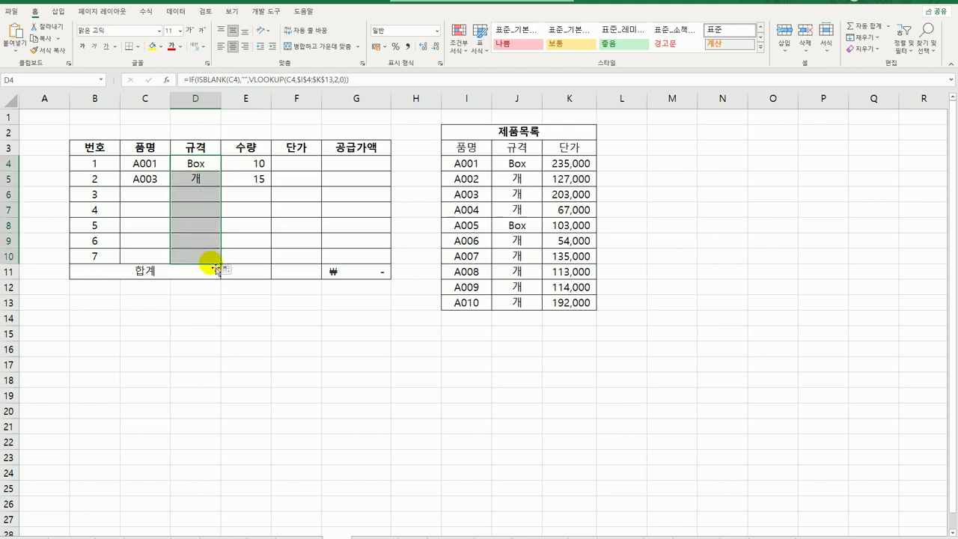
pyautogui.click(199, 197)
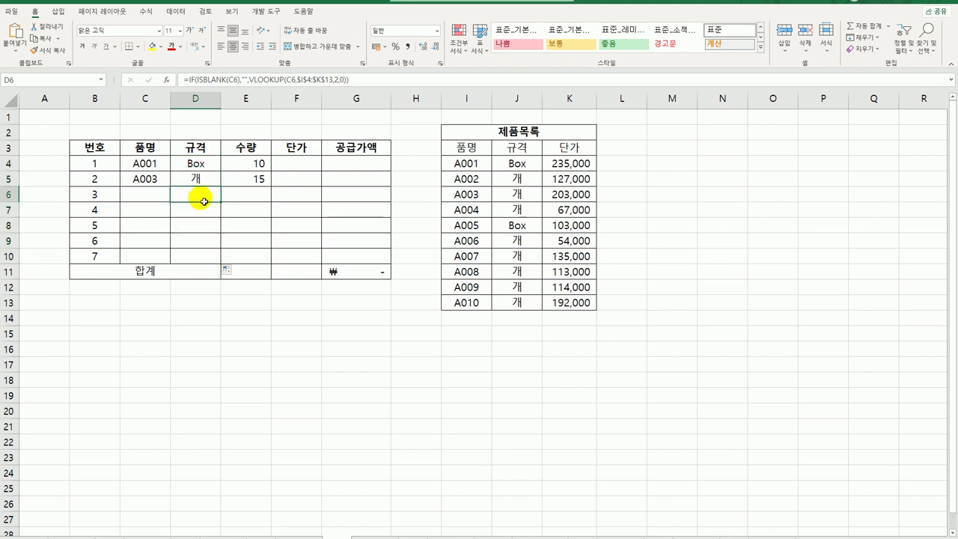
# Step: Start a VLOOKUP formula in F4 of the 단가 column with C4 as the lookup value
pyautogui.click(200, 164)
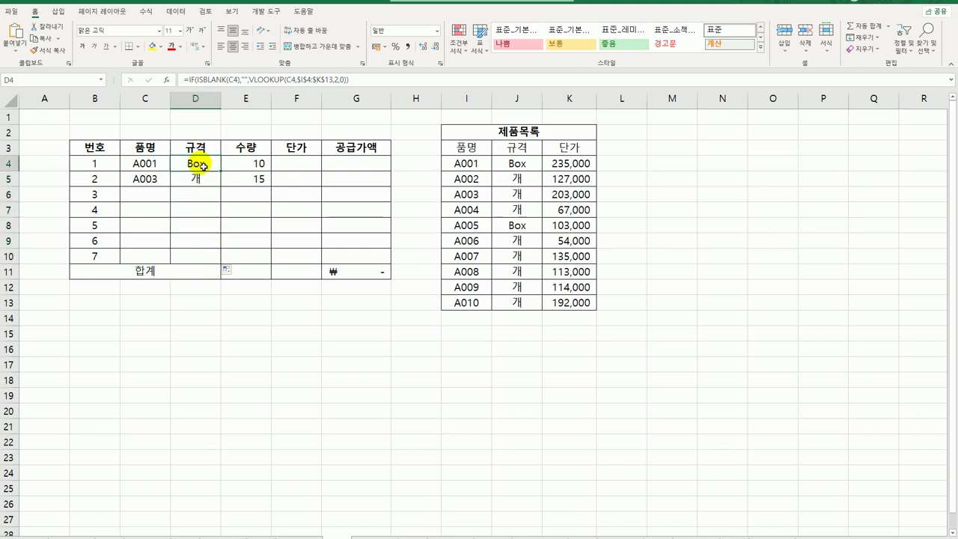
pyautogui.click(285, 169)
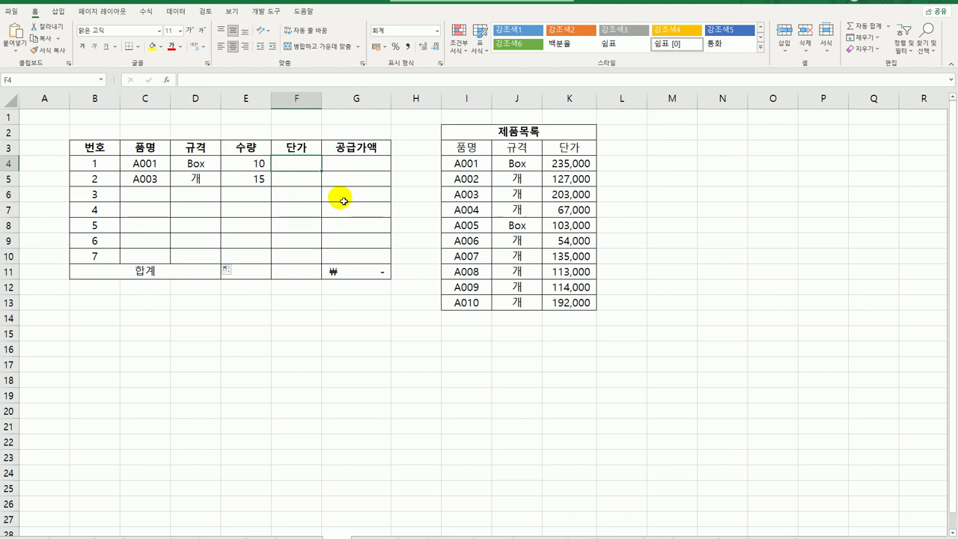
pyautogui.write('=')
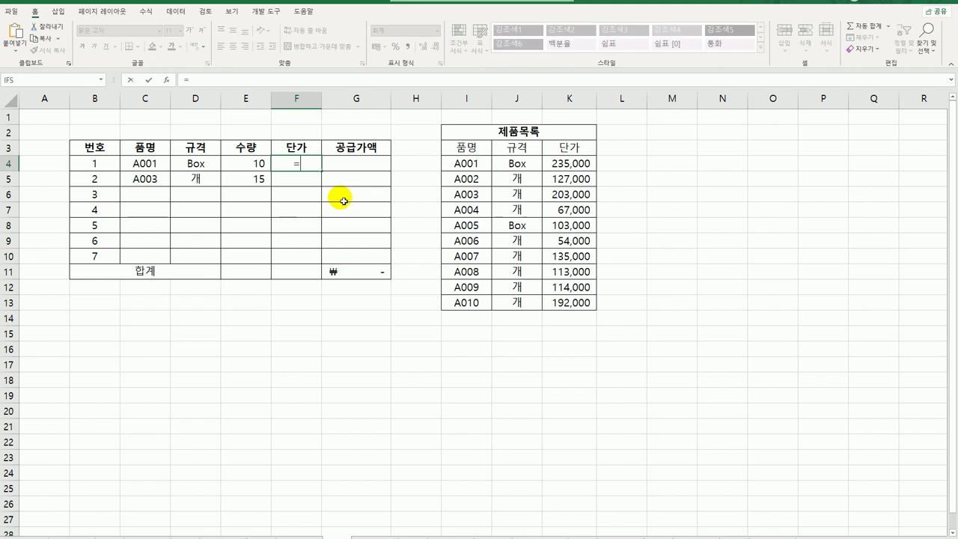
pyautogui.write('vl')
pyautogui.press('Tab')
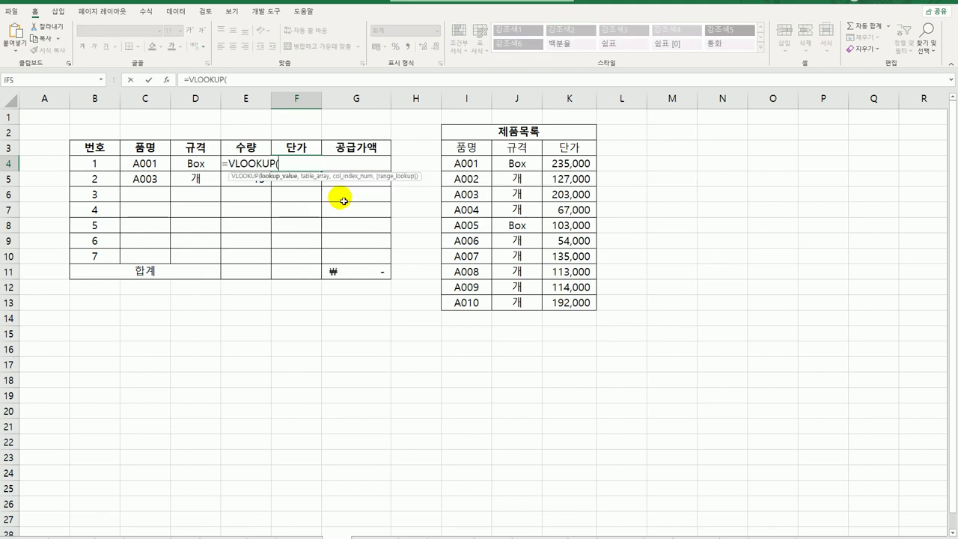
pyautogui.click(167, 80)
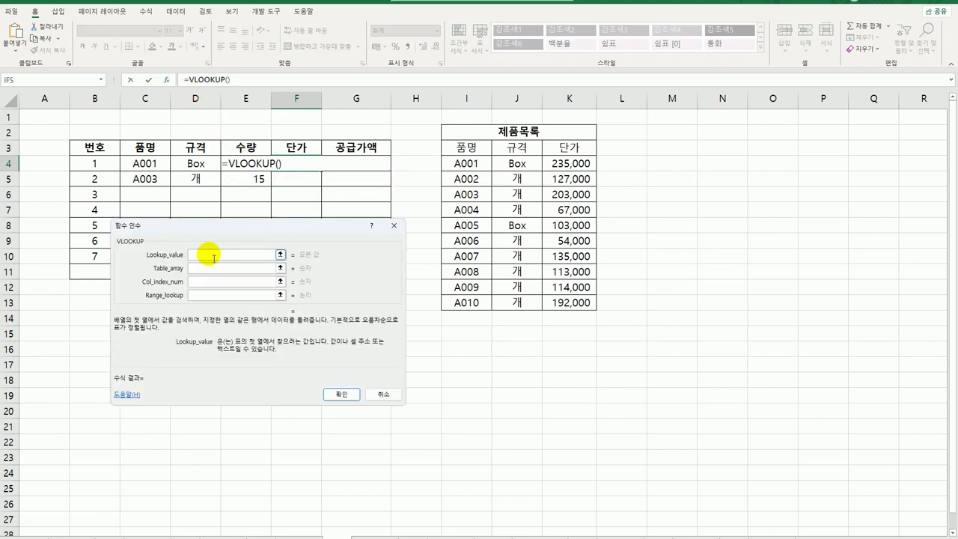
pyautogui.click(145, 163)
# Step: Complete F4's VLOOKUP with table array $I$4:$K$13, column index 3 and range lookup 0, and fill it down to F10
pyautogui.click(211, 269)
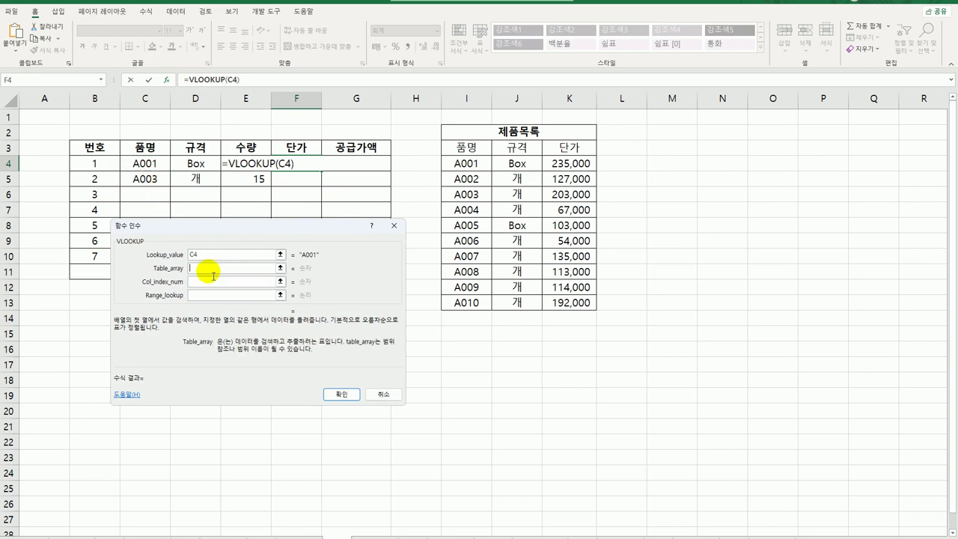
pyautogui.moveTo(466, 161); pyautogui.dragTo(561, 303)
pyautogui.press('F4')
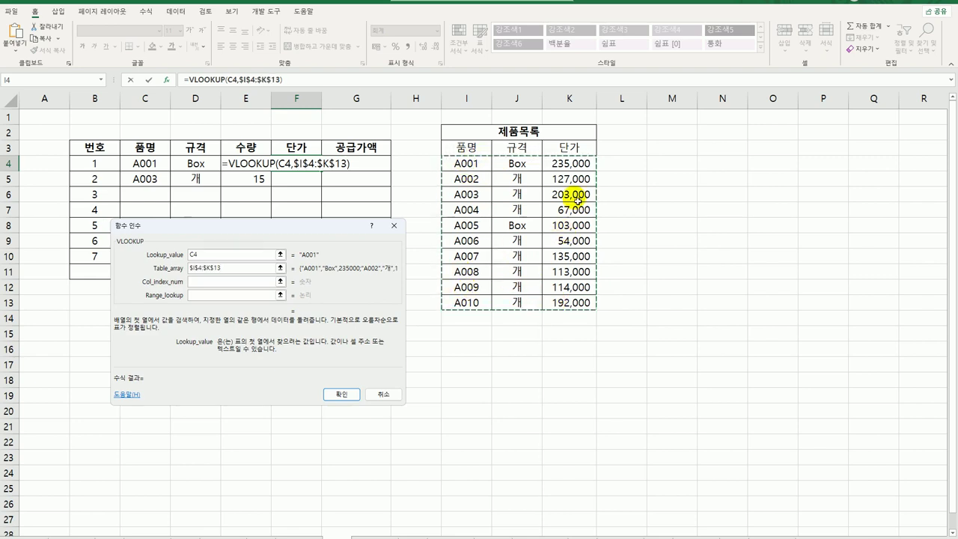
pyautogui.click(198, 281)
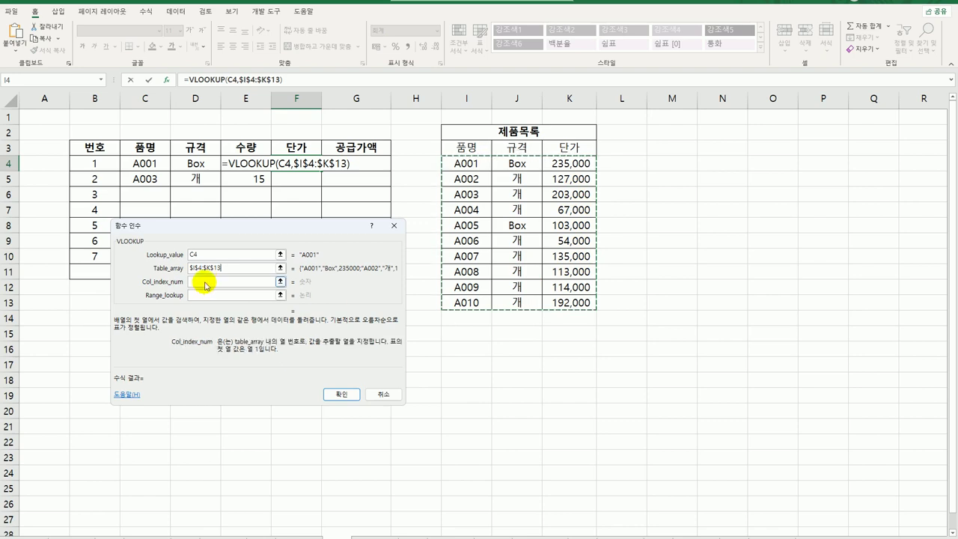
pyautogui.write('3')
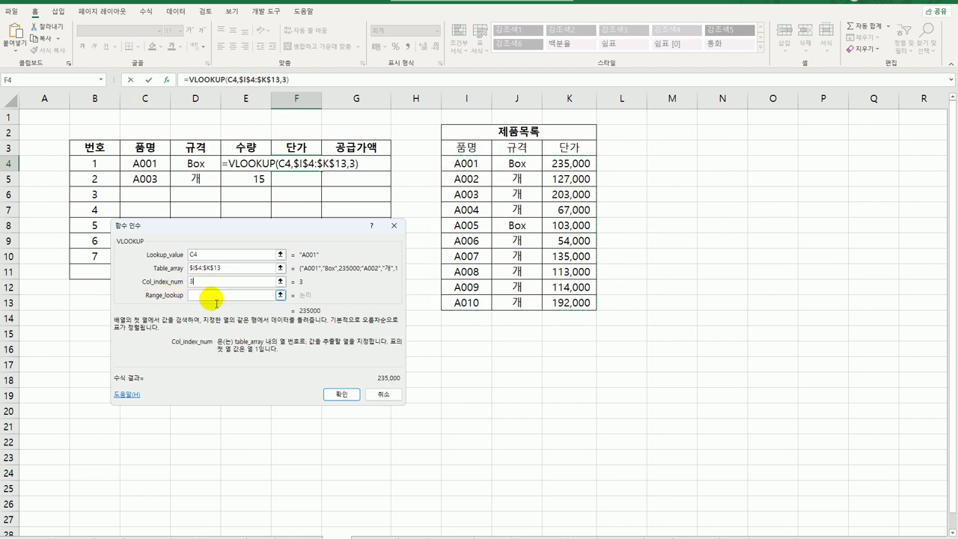
pyautogui.click(216, 296)
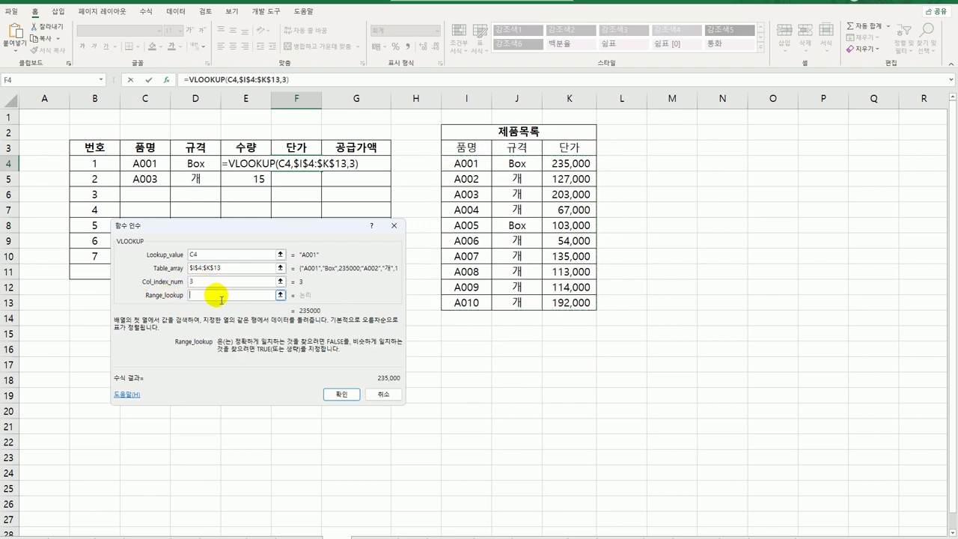
pyautogui.write('0')
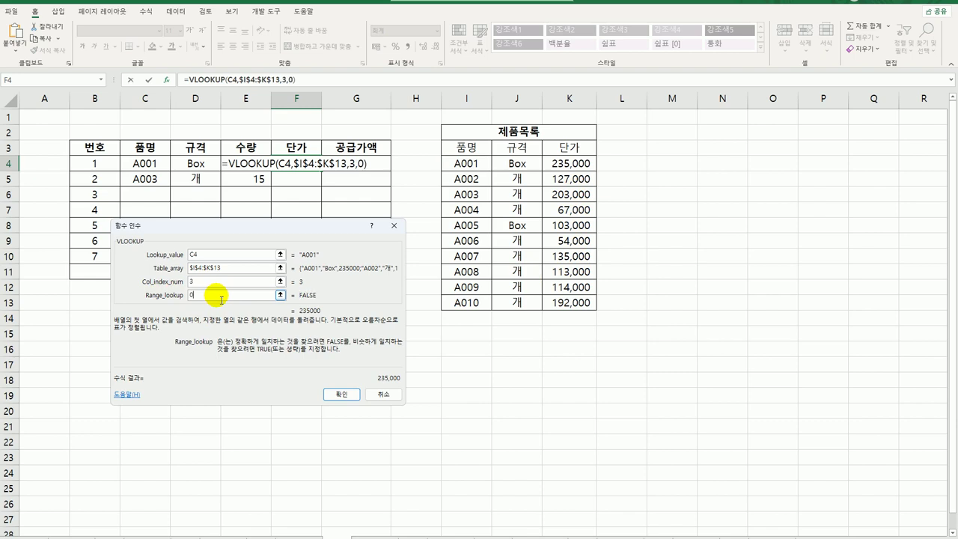
pyautogui.click(357, 402)
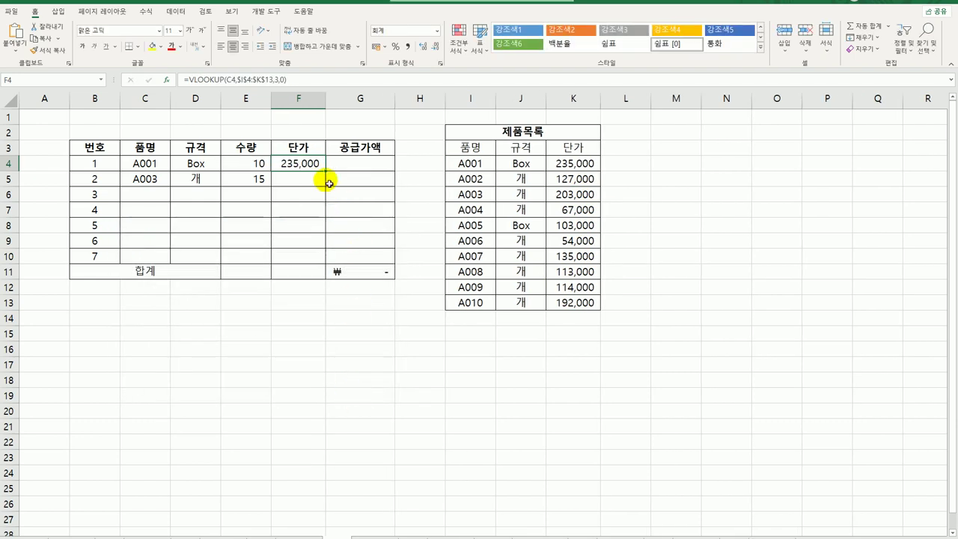
pyautogui.moveTo(324, 172); pyautogui.dragTo(320, 263)
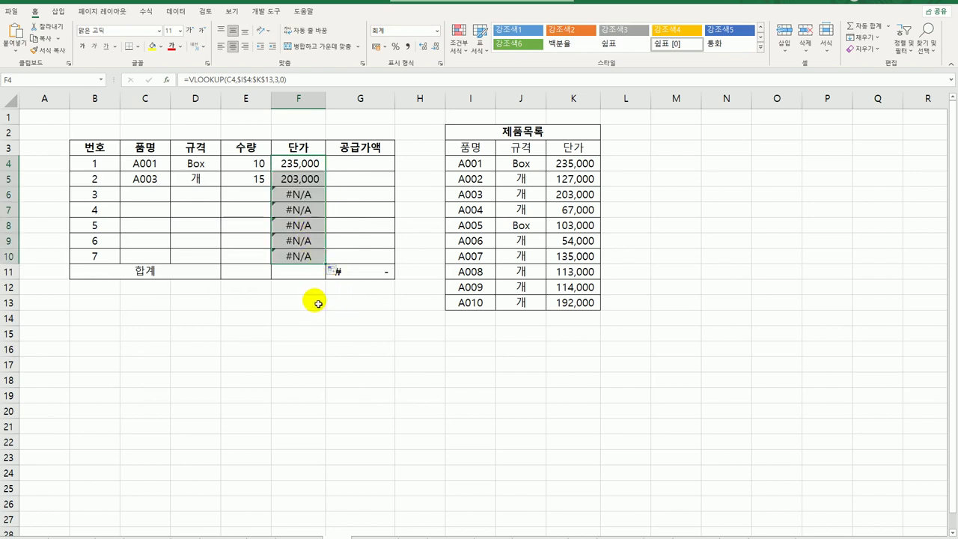
# Step: Edit the F4 formula to insert IF(ISBLANK(C4), as the logical test in front of VLOOKUP
pyautogui.click(312, 170)
pyautogui.doubleClick(312, 170)
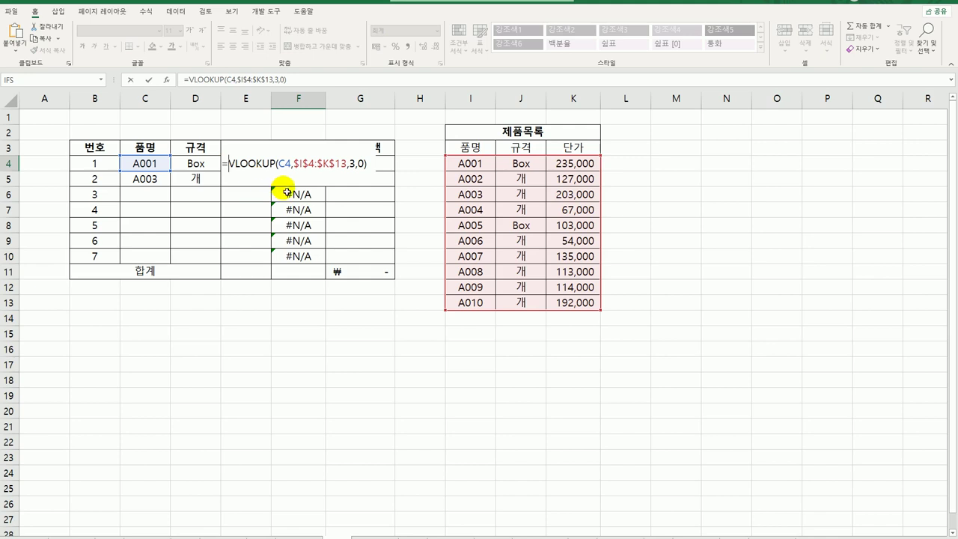
pyautogui.write('IF(is')
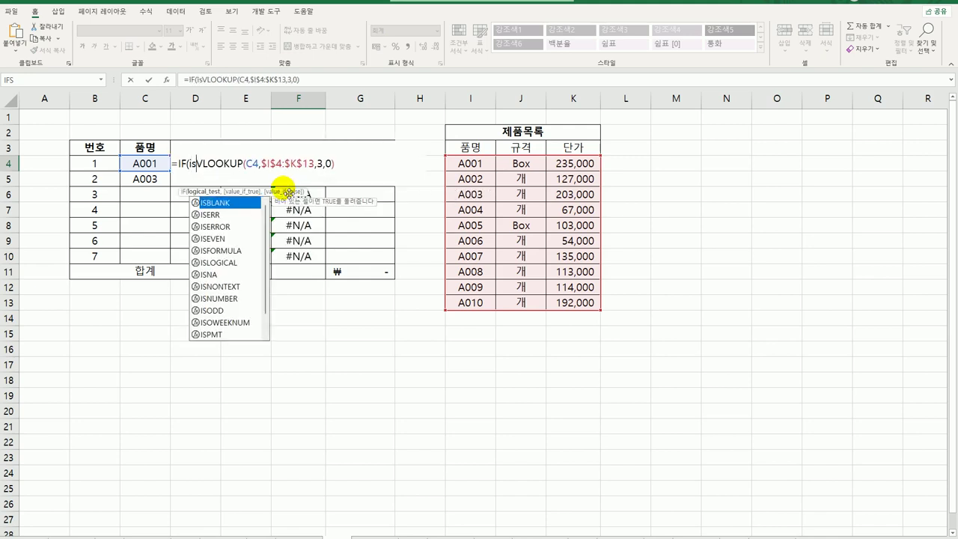
pyautogui.press('Tab')
pyautogui.click(159, 161)
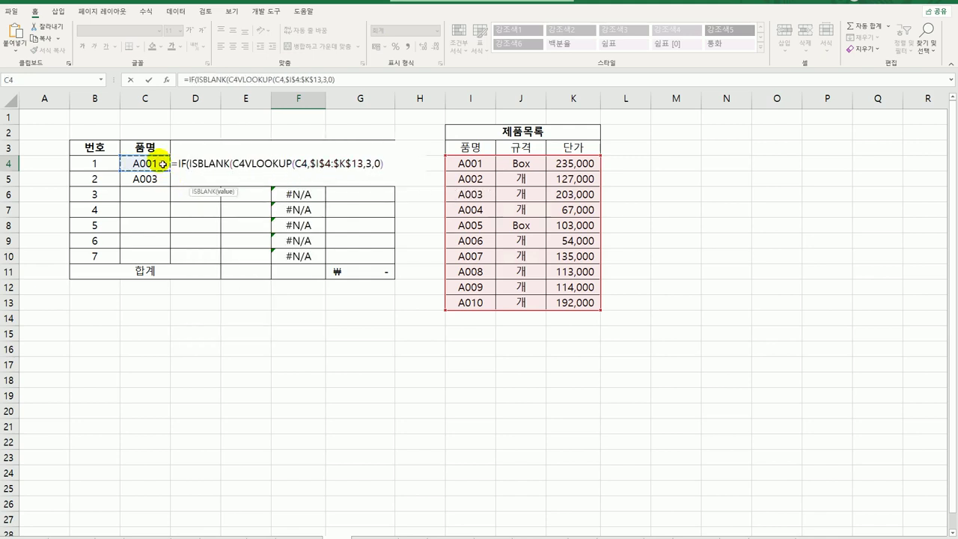
pyautogui.write('),')
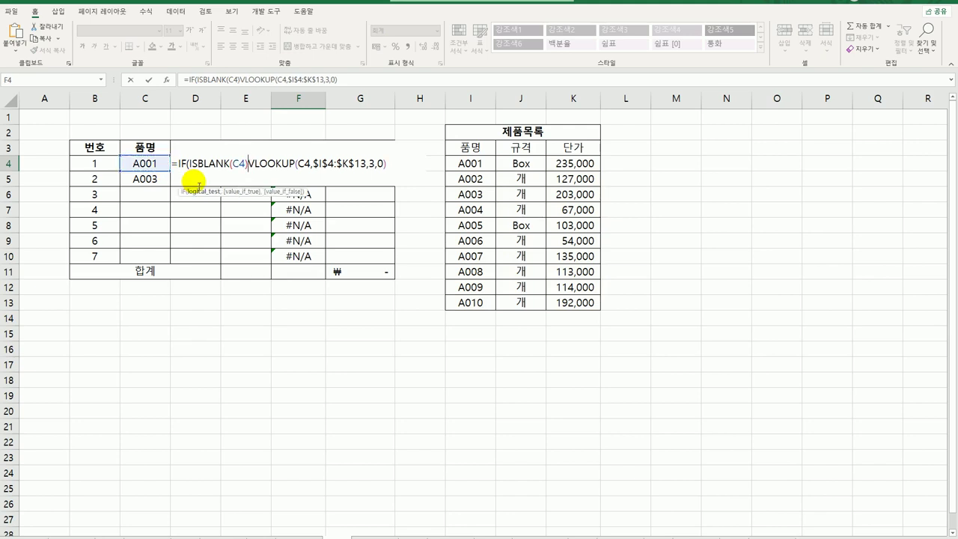
# Step: Complete F4's IF formula with "" as the true value and the VLOOKUP as the false value, and enter it
pyautogui.write('""')
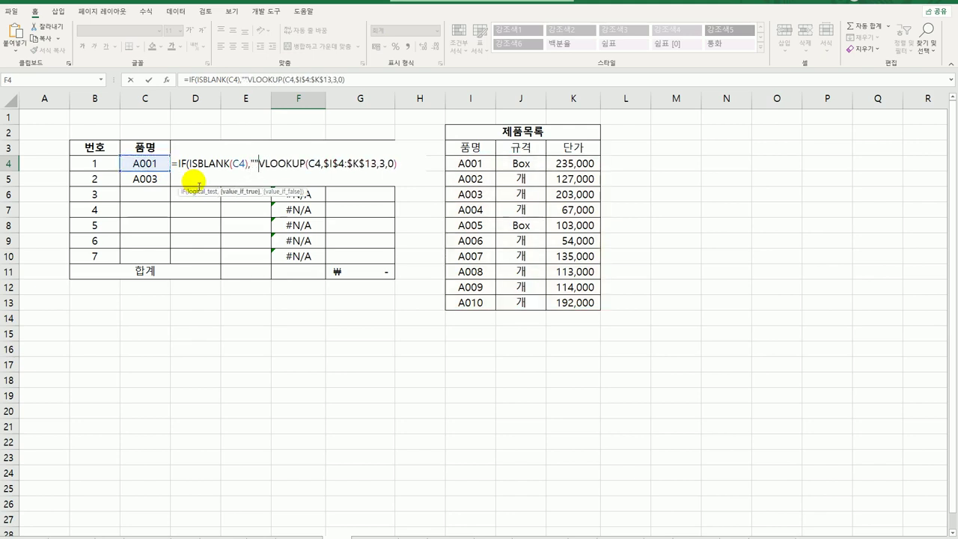
pyautogui.write(',')
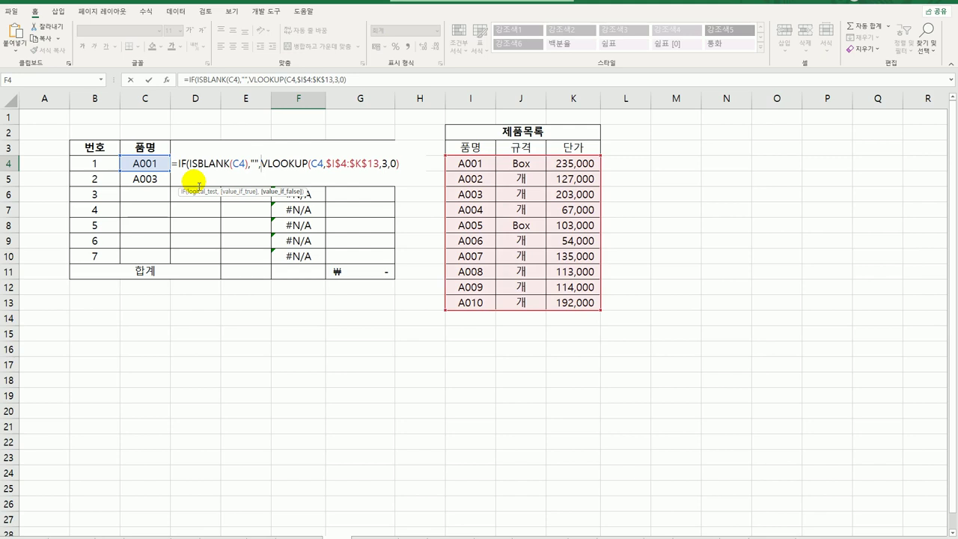
pyautogui.click(401, 165)
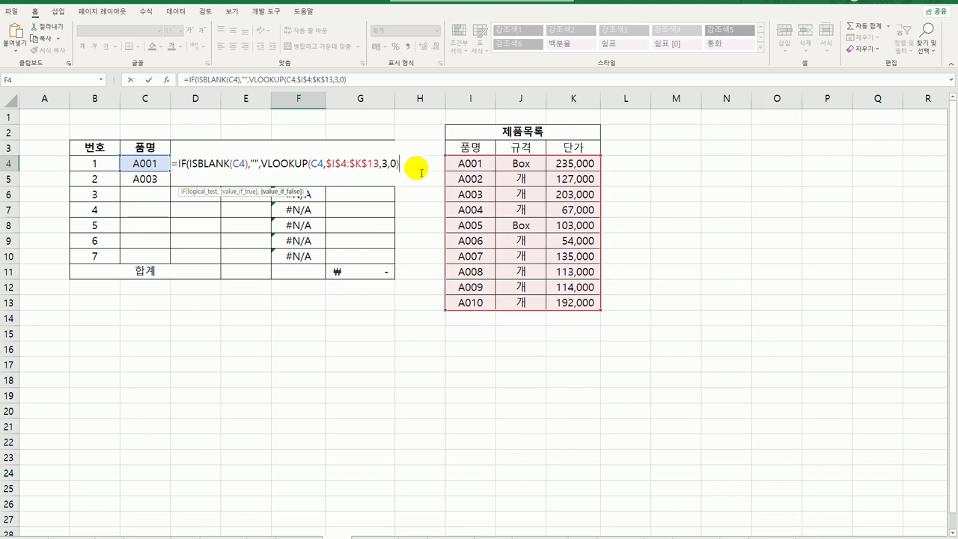
pyautogui.write(')')
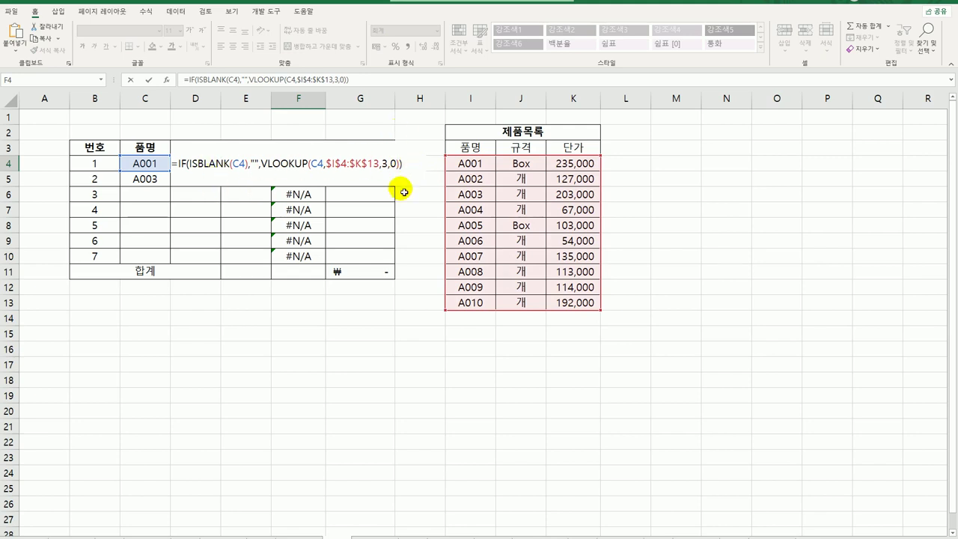
pyautogui.press('Return')
# Step: Fill the IF/ISBLANK formula from F4 down to F10 and check the copied formula in F6
pyautogui.click(321, 166)
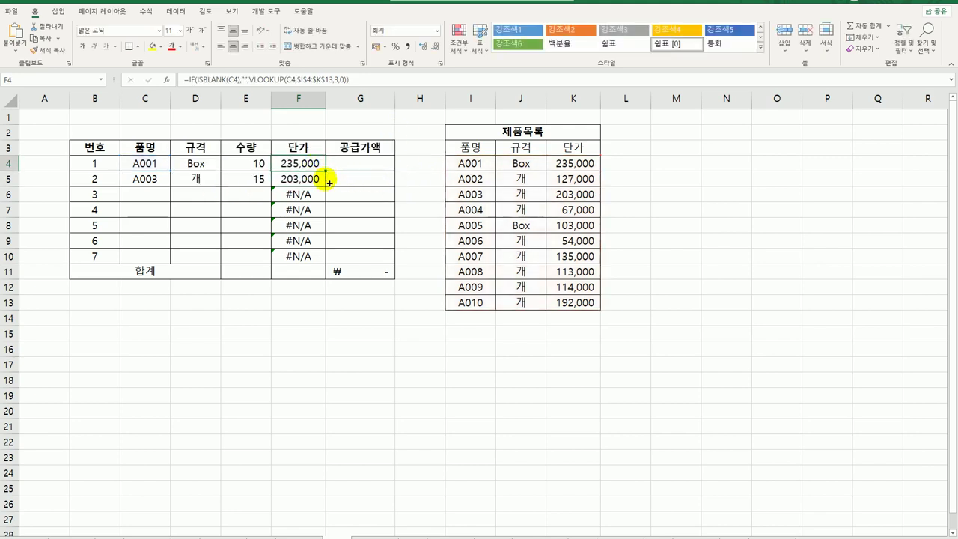
pyautogui.moveTo(326, 172); pyautogui.dragTo(321, 264)
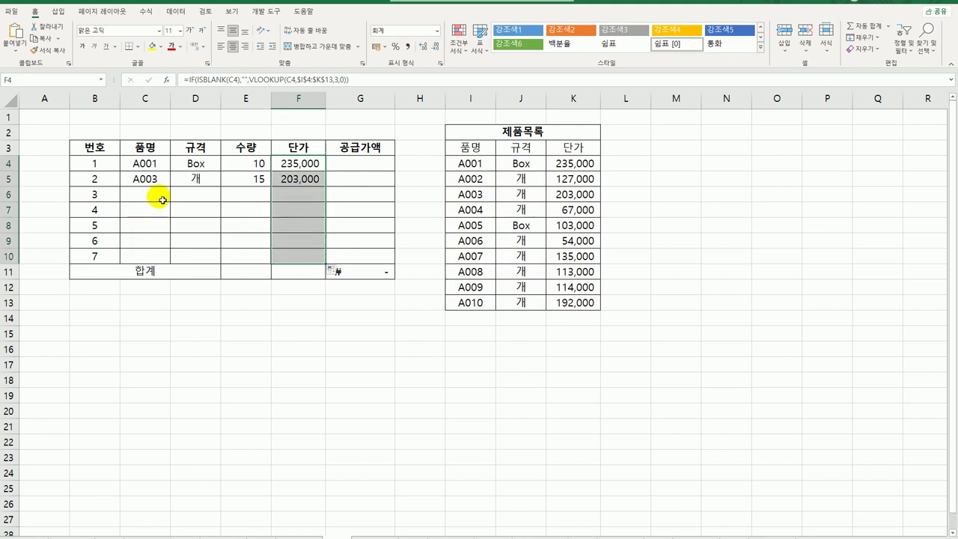
pyautogui.click(291, 196)
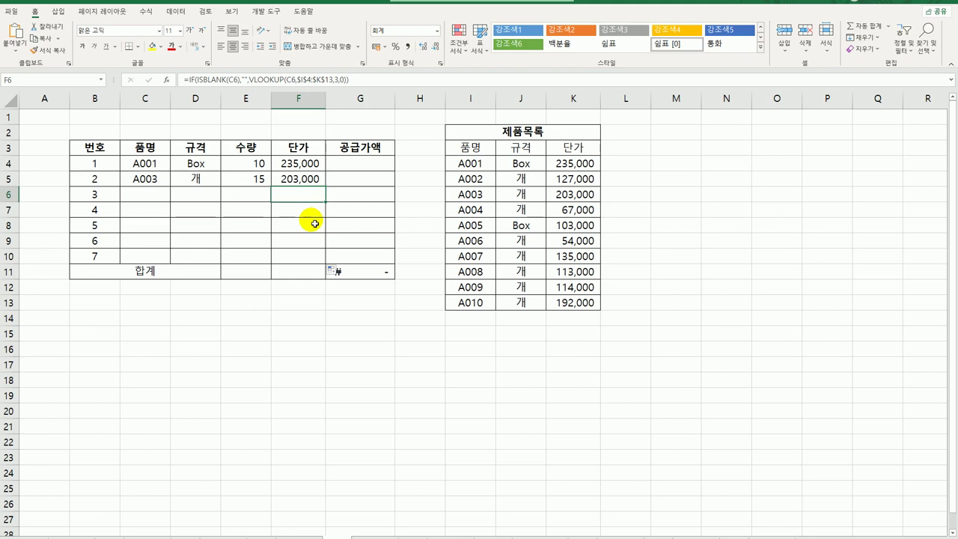
# Step: Enter =E4*F4 in G4 to calculate the first row's 공급가액 from quantity and unit price
pyautogui.click(370, 165)
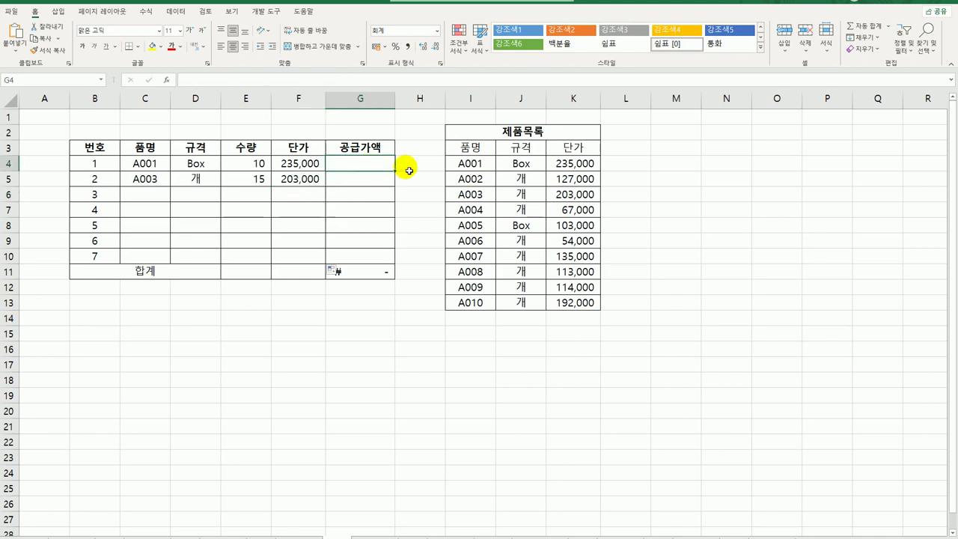
pyautogui.write('=')
pyautogui.press('Left')
pyautogui.press('Left')
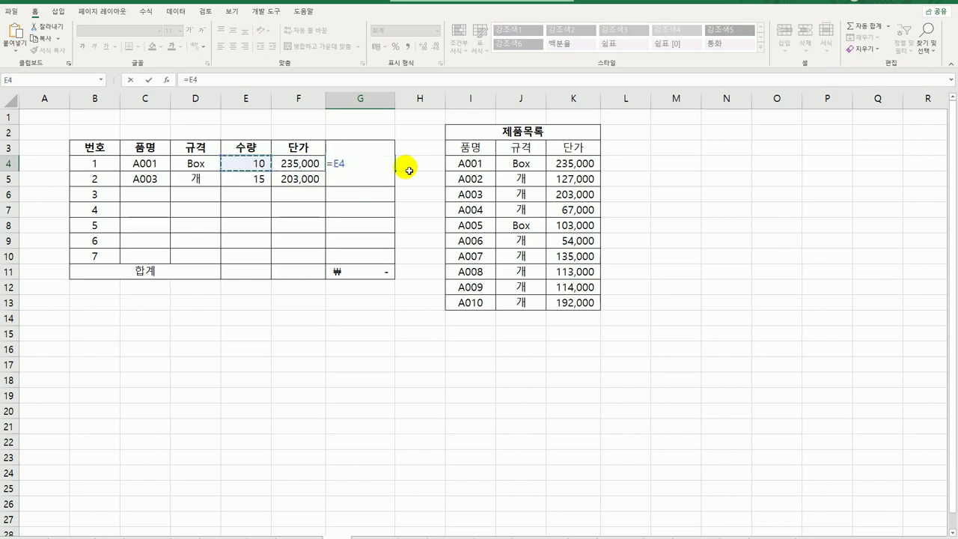
pyautogui.write('*')
pyautogui.press('Left')
pyautogui.press('Return')
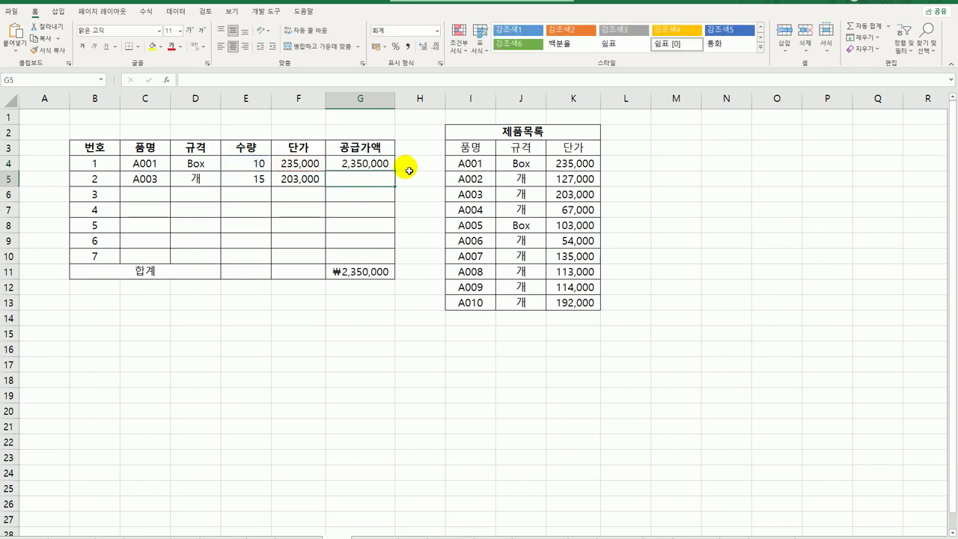
# Step: Fill the G4 formula down to G10 and inspect the formulas in D6, F6 and G6
pyautogui.click(376, 163)
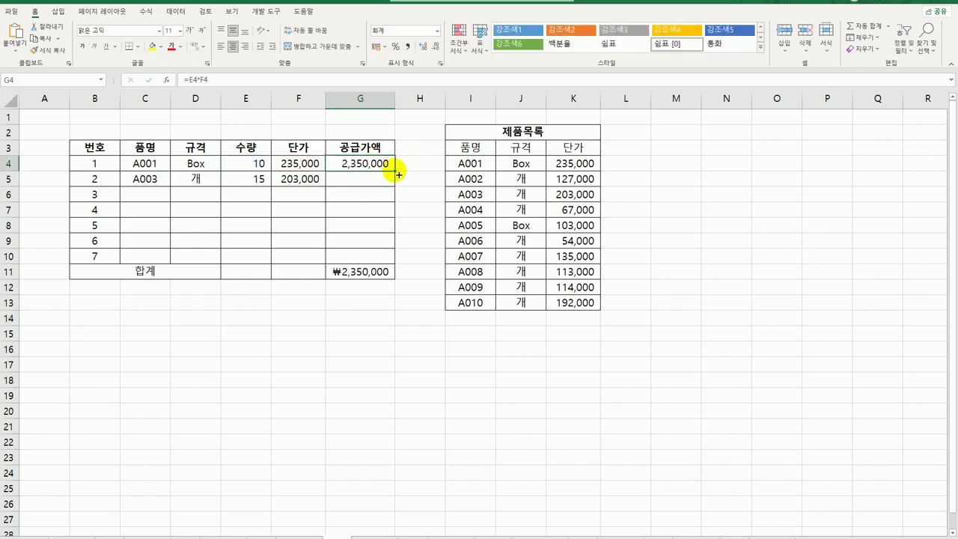
pyautogui.moveTo(394, 171); pyautogui.dragTo(376, 271)
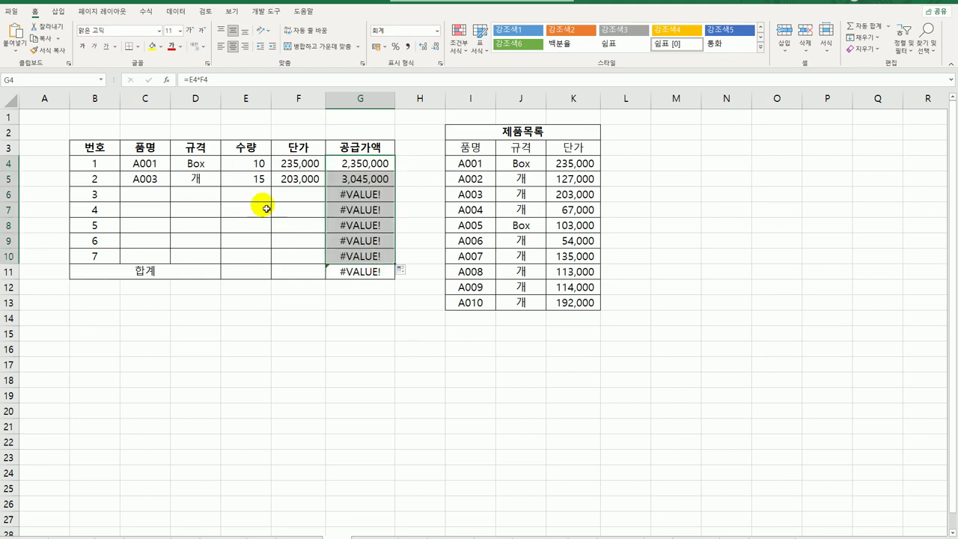
pyautogui.click(207, 200)
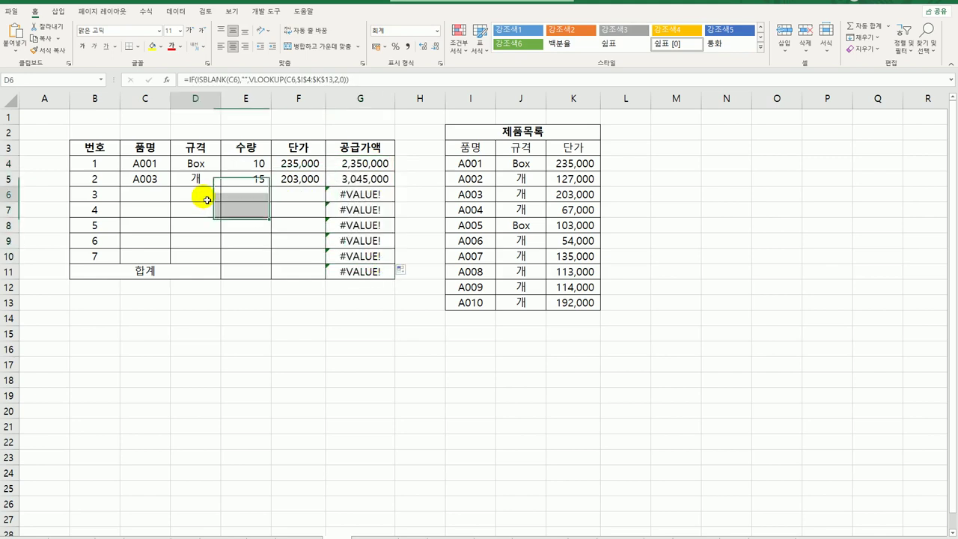
pyautogui.click(304, 202)
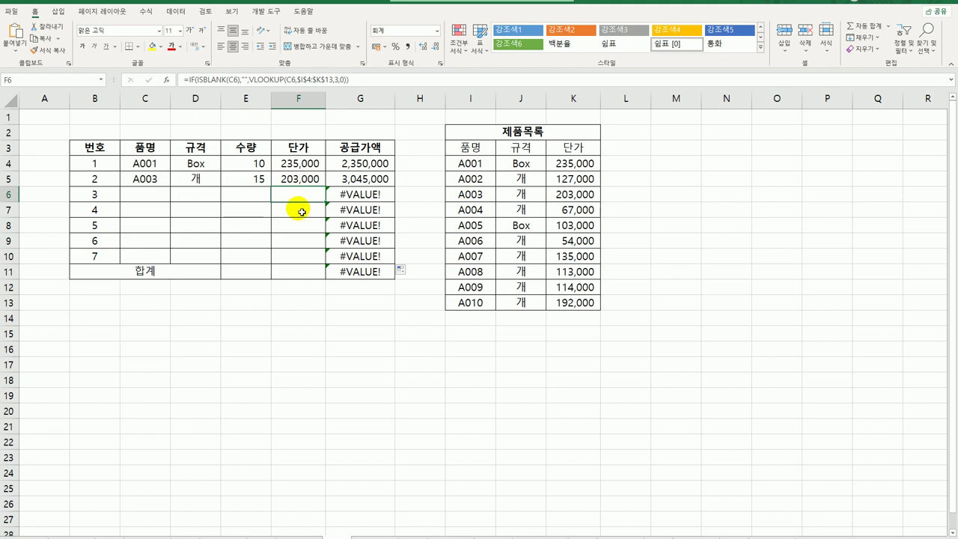
pyautogui.click(356, 196)
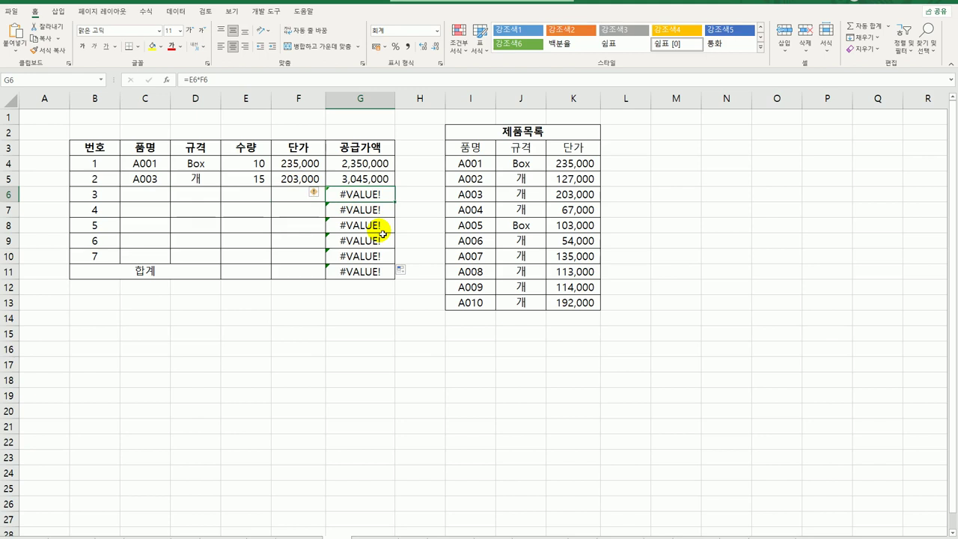
pyautogui.click(382, 161)
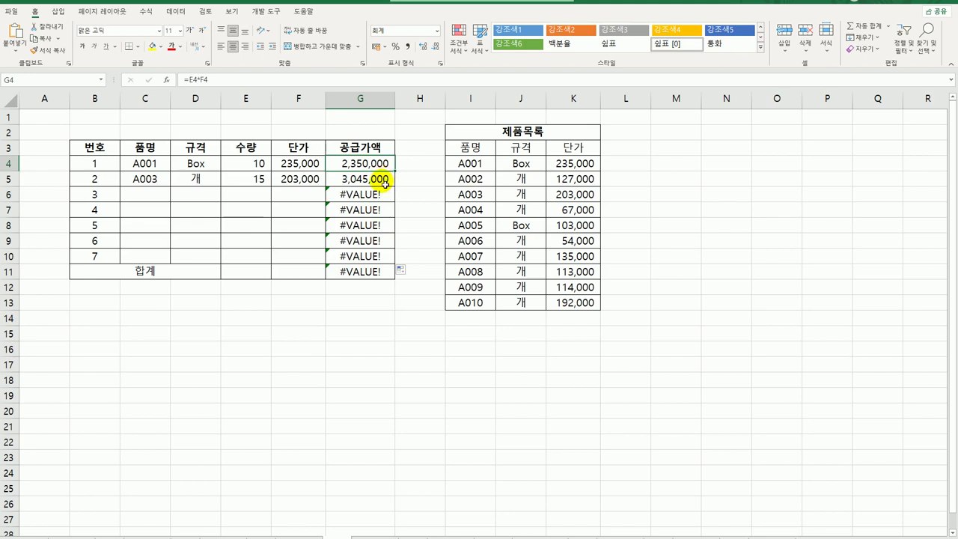
pyautogui.doubleClick(365, 166)
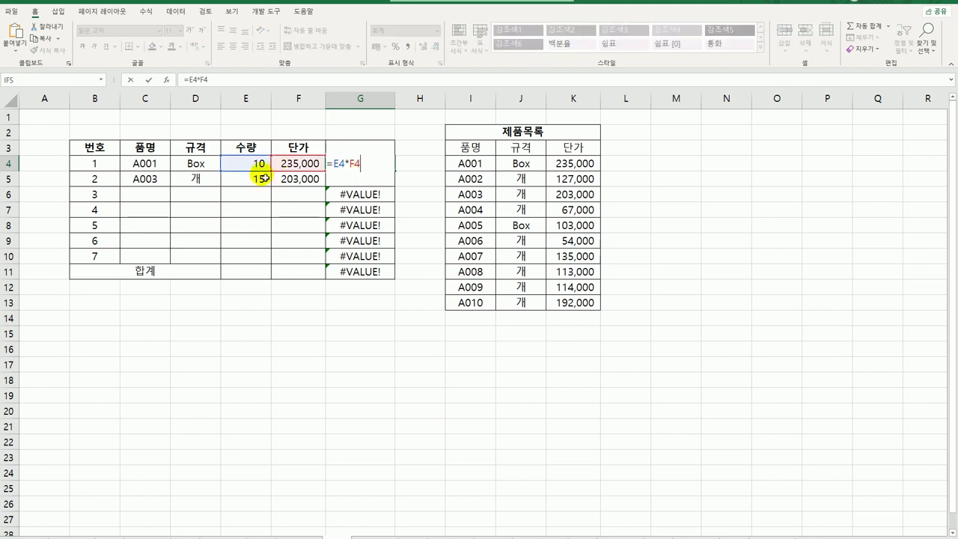
pyautogui.press('Left')
pyautogui.press('Left')
pyautogui.press('Left')
pyautogui.press('Left')
pyautogui.press('Left')
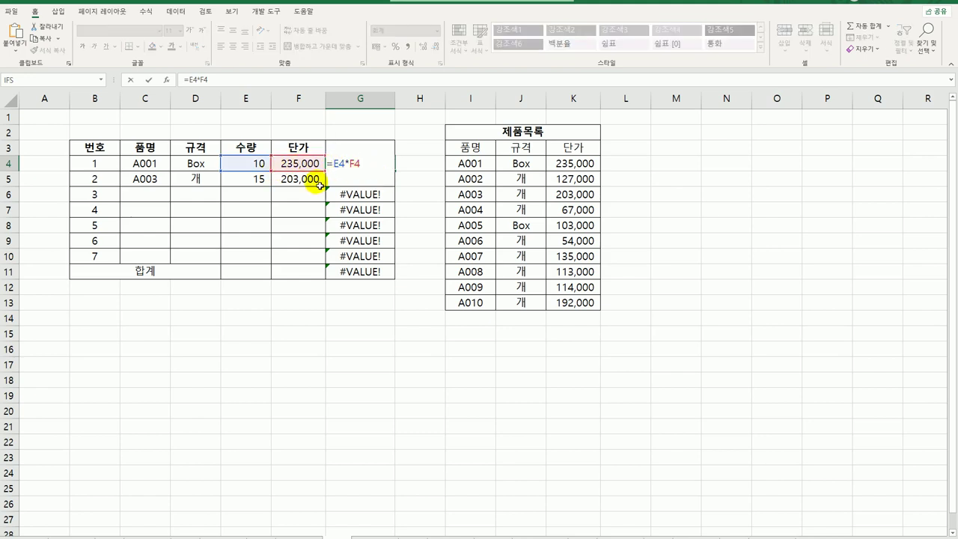
pyautogui.write('IF(')
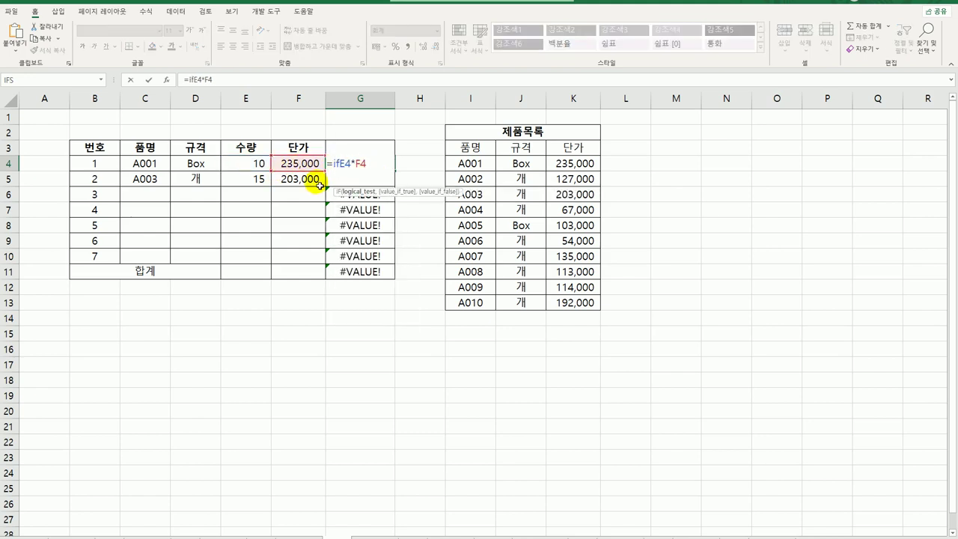
pyautogui.write('is')
pyautogui.press('Down')
pyautogui.press('Down')
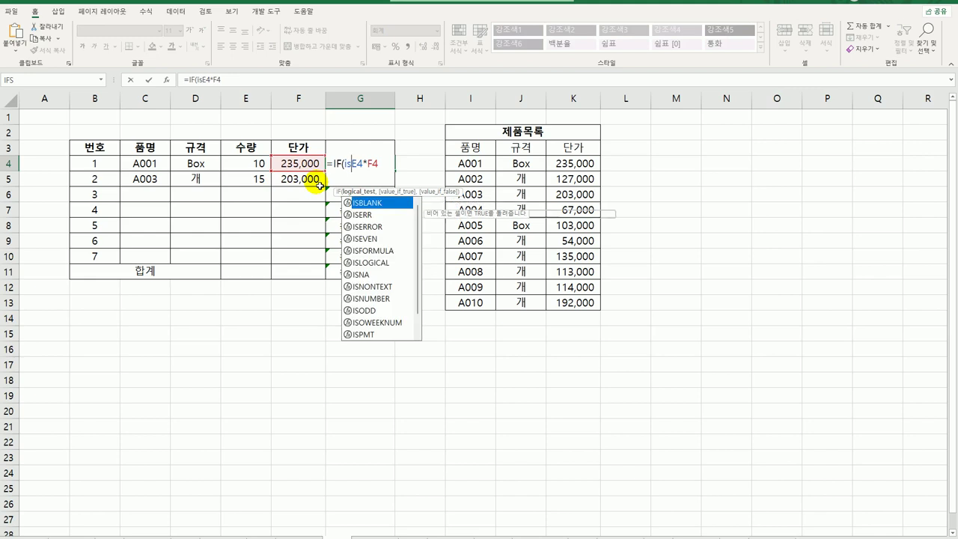
pyautogui.press('Tab')
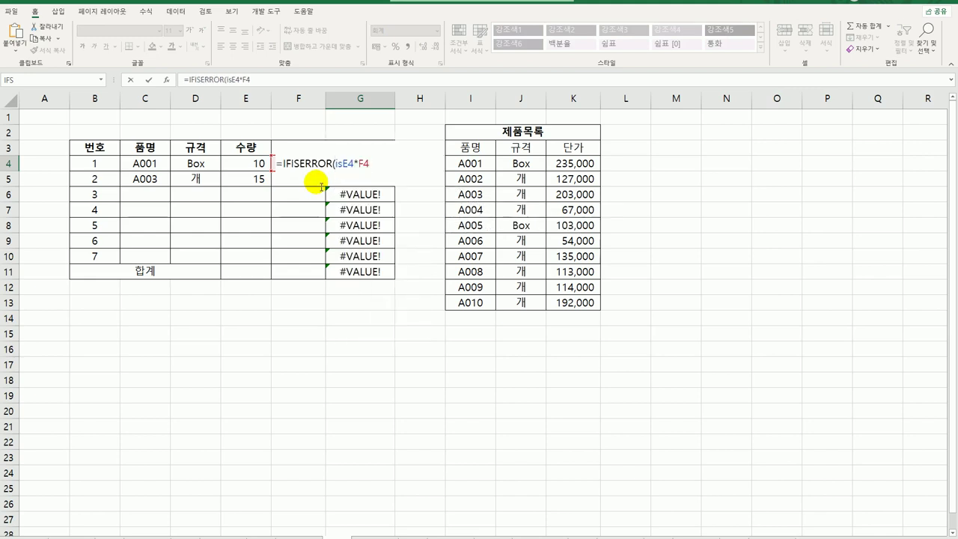
pyautogui.write(')')
pyautogui.click(333, 162)
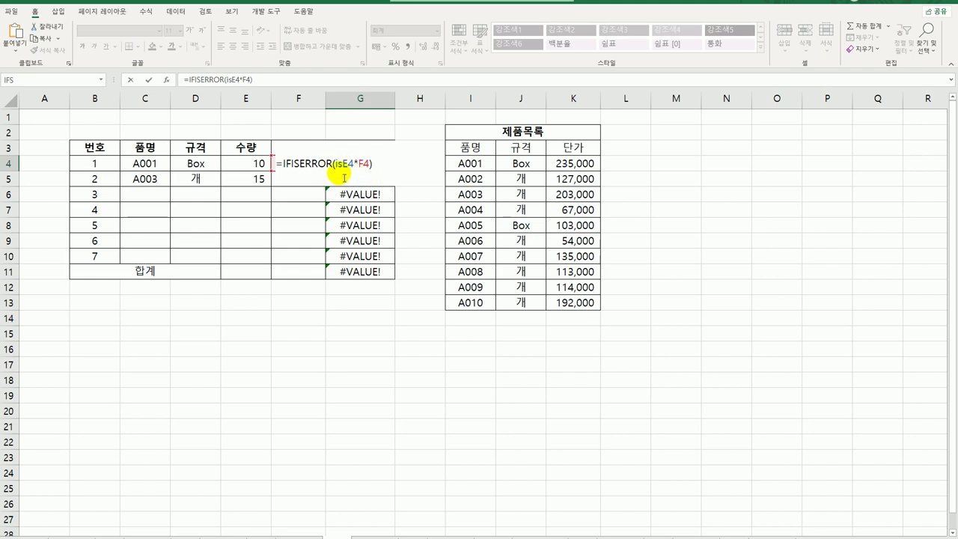
pyautogui.moveTo(333, 163); pyautogui.dragTo(283, 162)
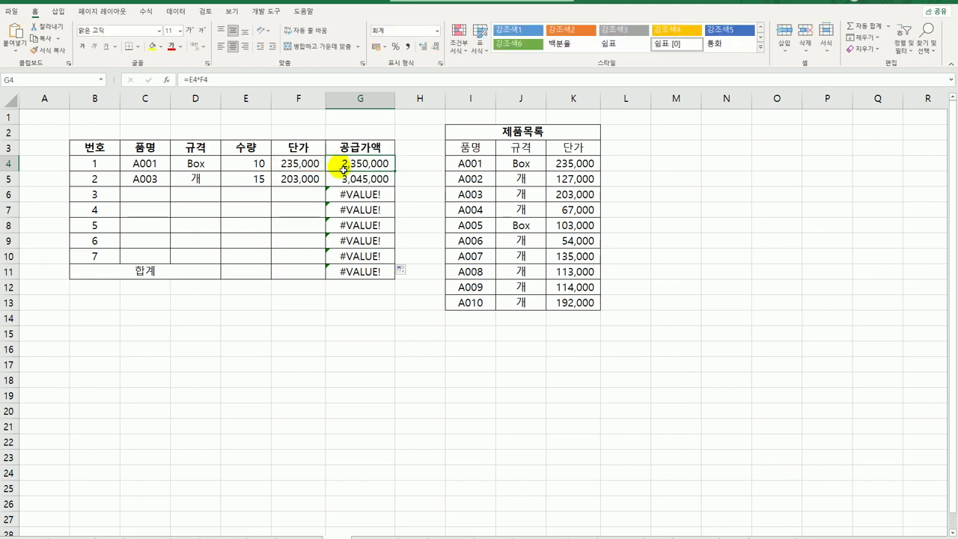
# Step: Insert the IF and ISERROR functions in front of E4*F4 in G4's formula
pyautogui.doubleClick(343, 170)
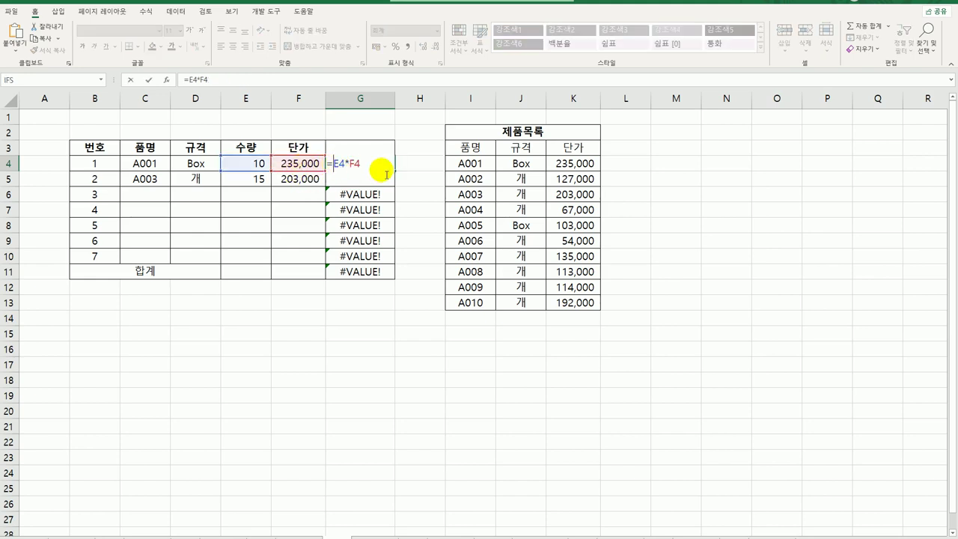
pyautogui.write('if')
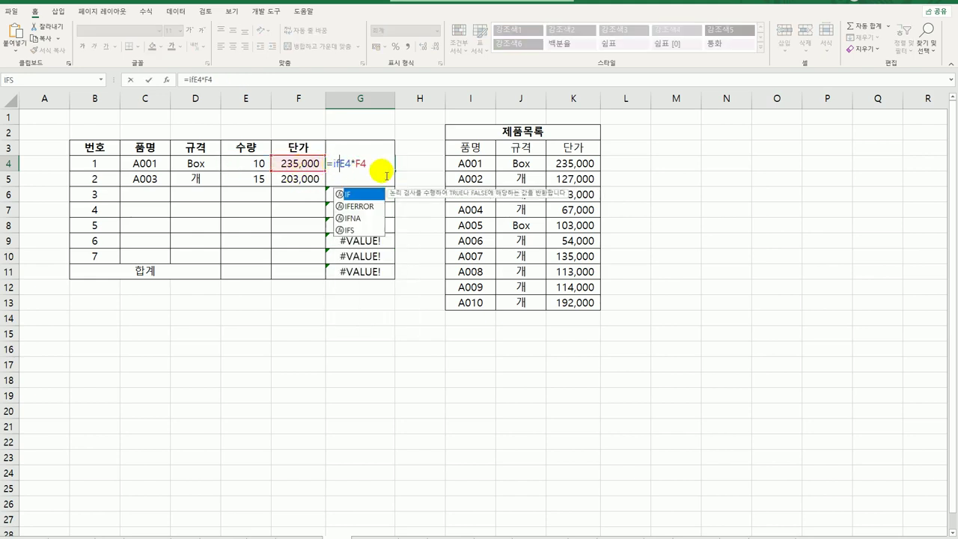
pyautogui.doubleClick(365, 194)
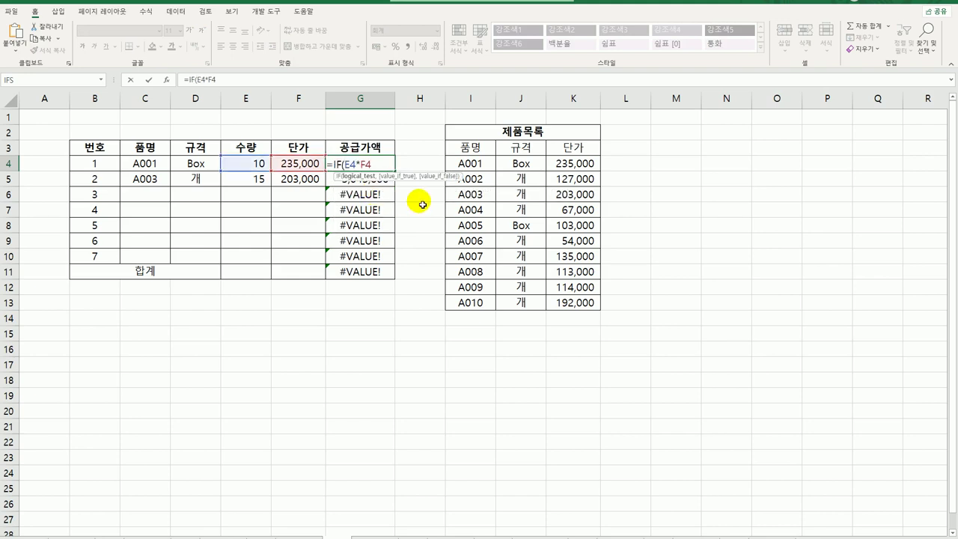
pyautogui.write('is')
pyautogui.doubleClick(394, 226)
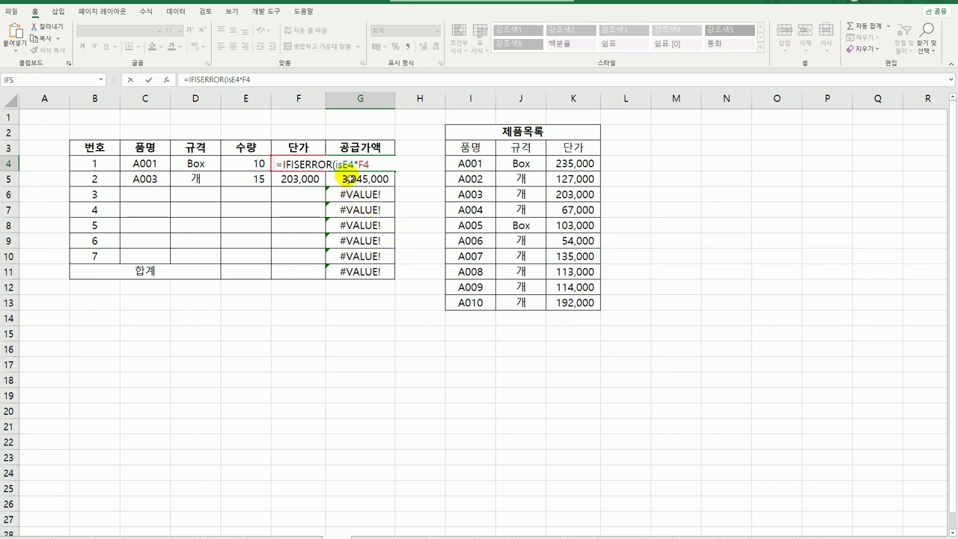
# Step: Correct G4's formula to =IF(ISERROR(E4*F4) by adding IF's opening parenthesis, removing the stray "is" and closing ISERROR
pyautogui.moveTo(333, 165); pyautogui.dragTo(286, 165)
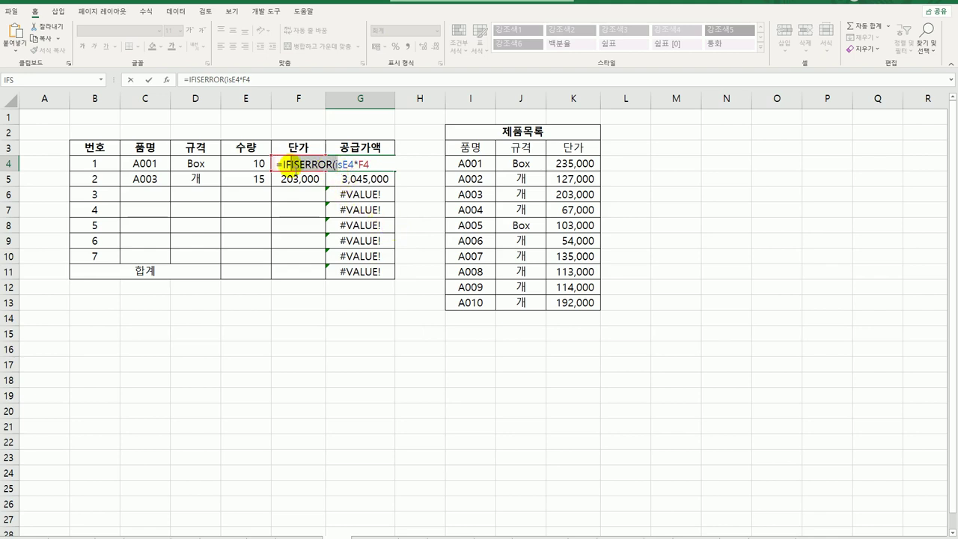
pyautogui.click(279, 164)
pyautogui.write('(')
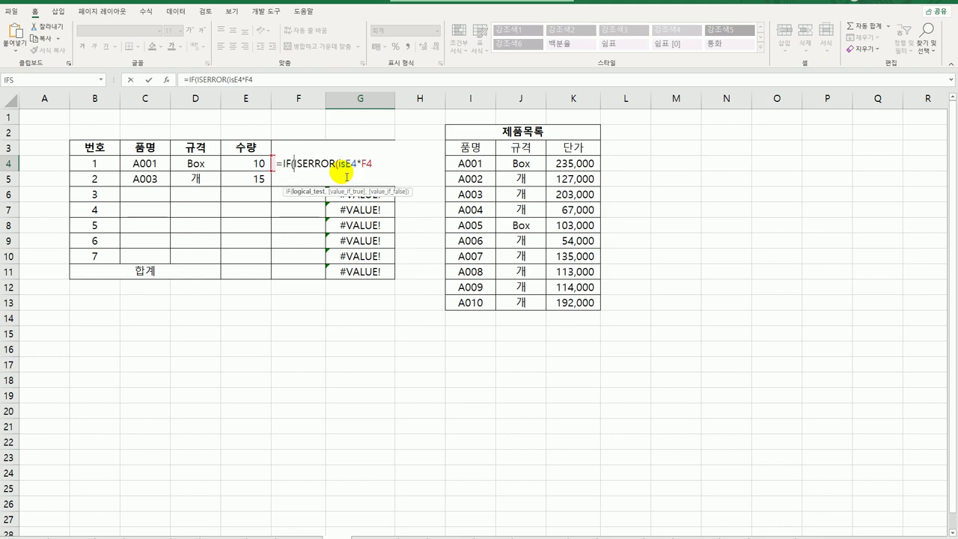
pyautogui.click(344, 164)
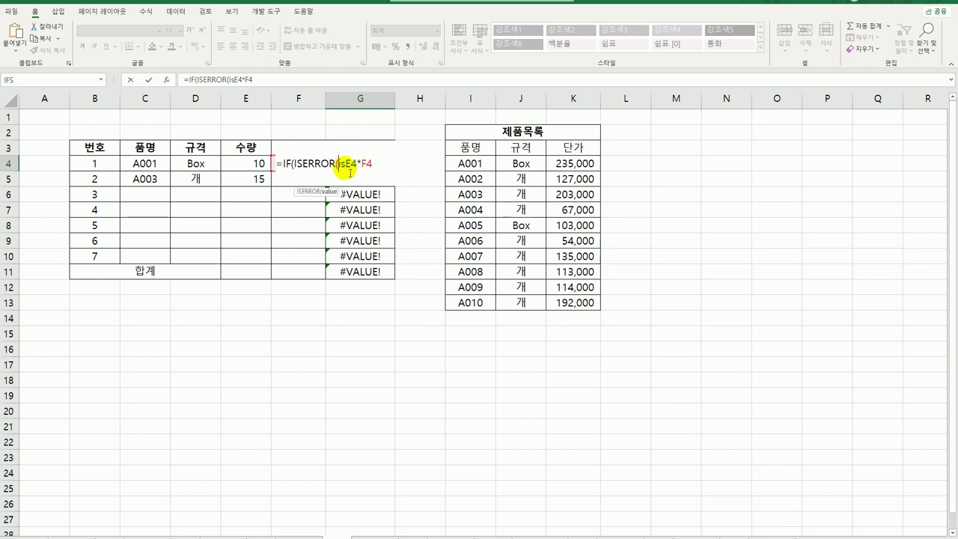
pyautogui.press('BackSpace')
pyautogui.press('BackSpace')
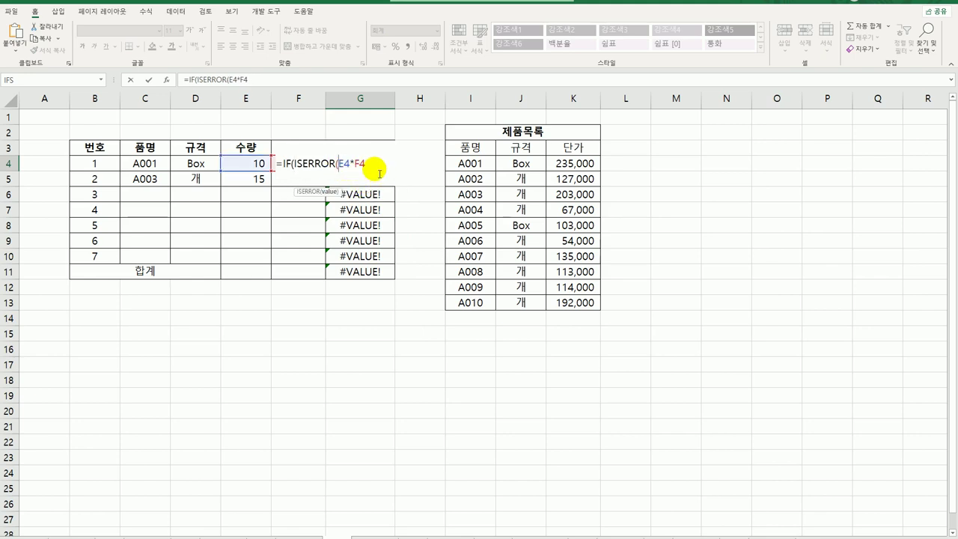
pyautogui.click(380, 172)
pyautogui.write(')')
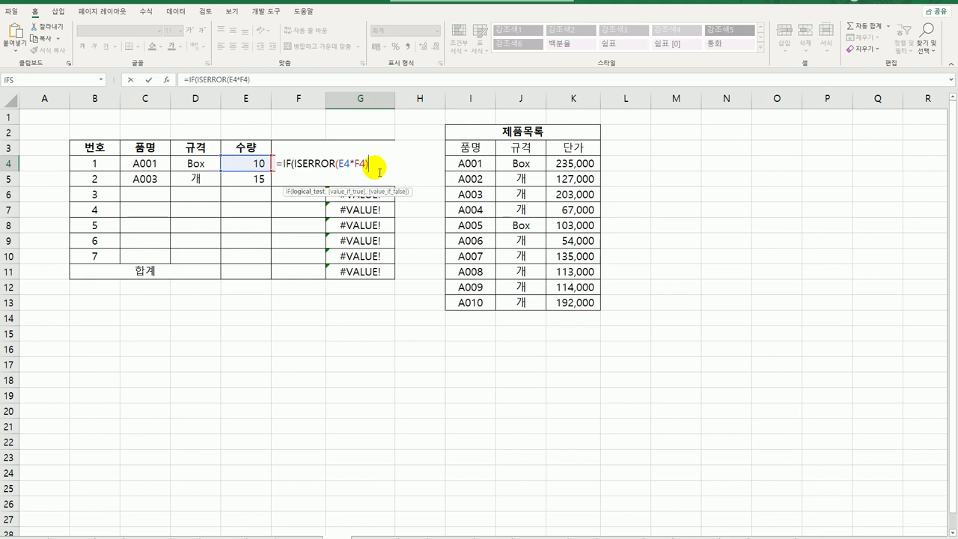
# Step: Complete G4's IF formula with "" as the true value and E4*F4 as the false value, and enter it
pyautogui.write(',"",')
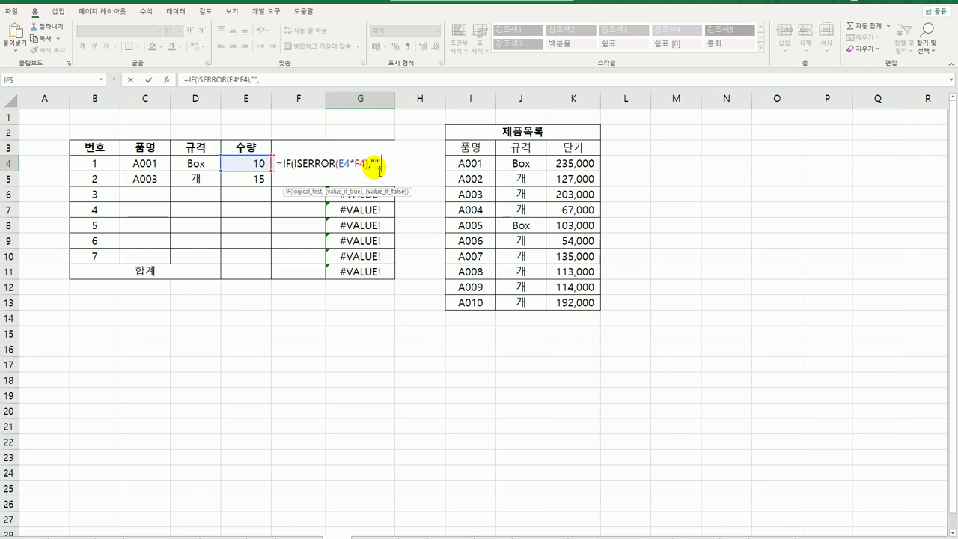
pyautogui.moveTo(338, 165); pyautogui.dragTo(370, 170)
pyautogui.hotkey('ctrl', 'c')
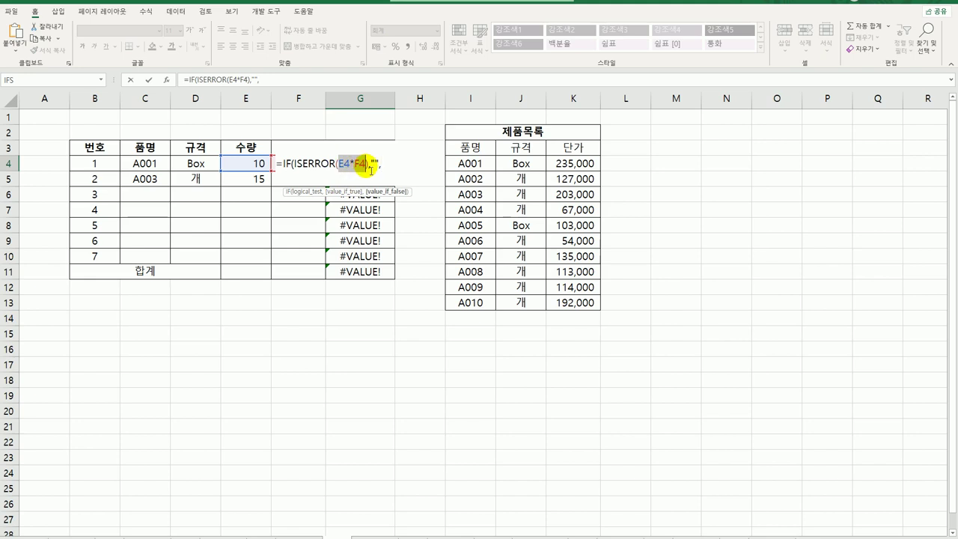
pyautogui.click(388, 164)
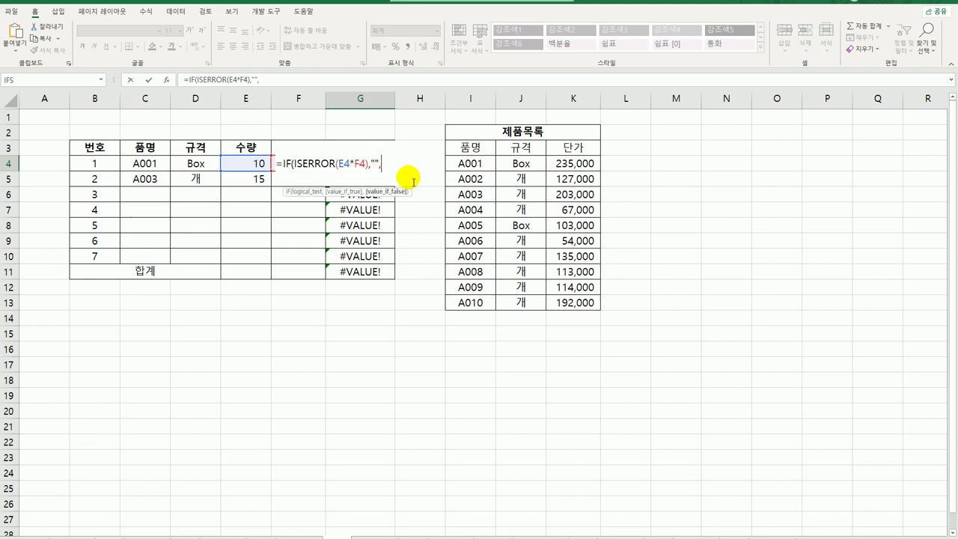
pyautogui.hotkey('ctrl', 'v')
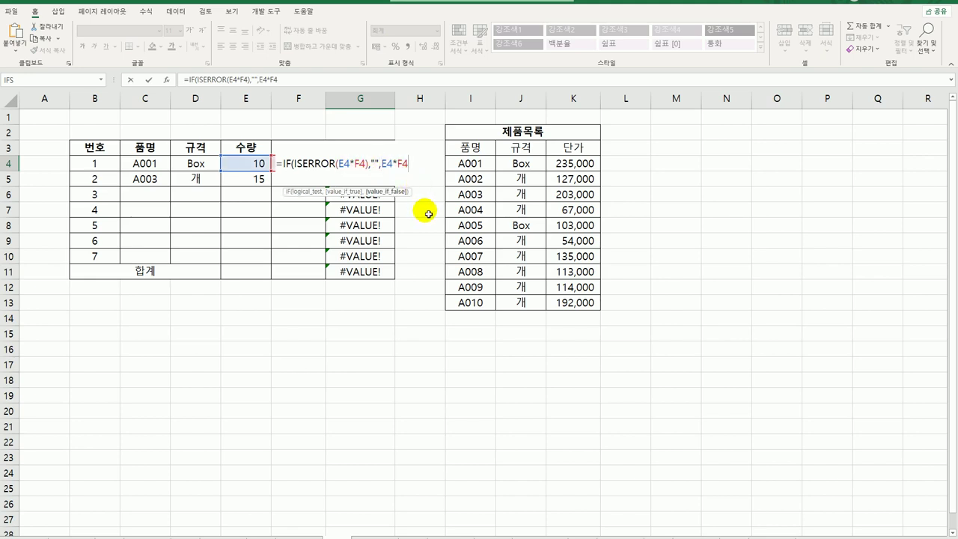
pyautogui.write(')')
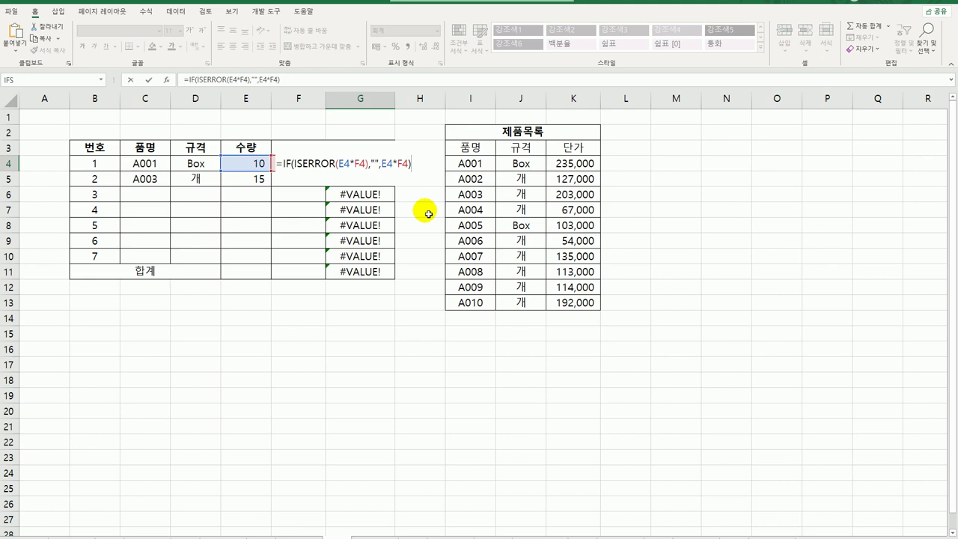
pyautogui.hotkey('ctrl', 'Return')
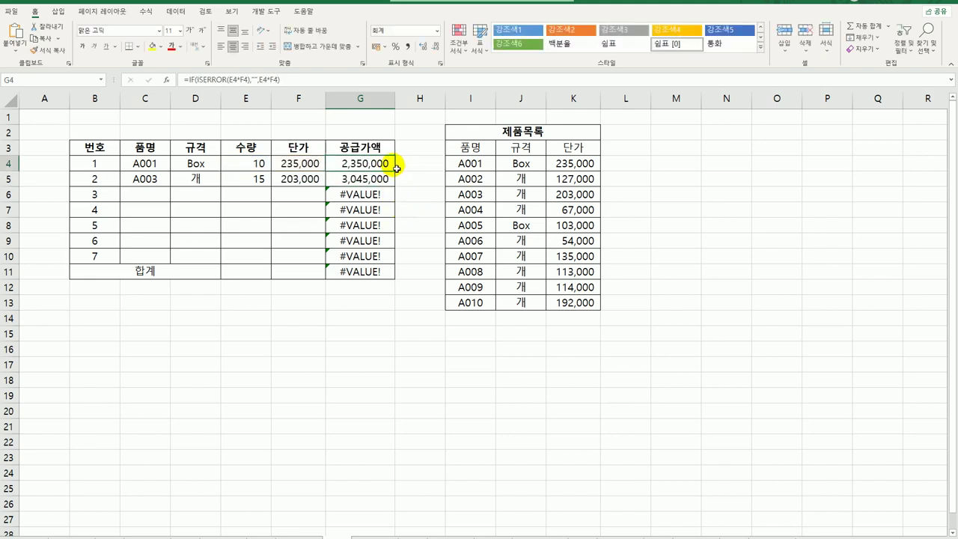
# Step: Fill the IF/ISERROR formula from G4 down to G10 and check the copied formulas in G7 and G6
pyautogui.moveTo(396, 172); pyautogui.dragTo(395, 260)
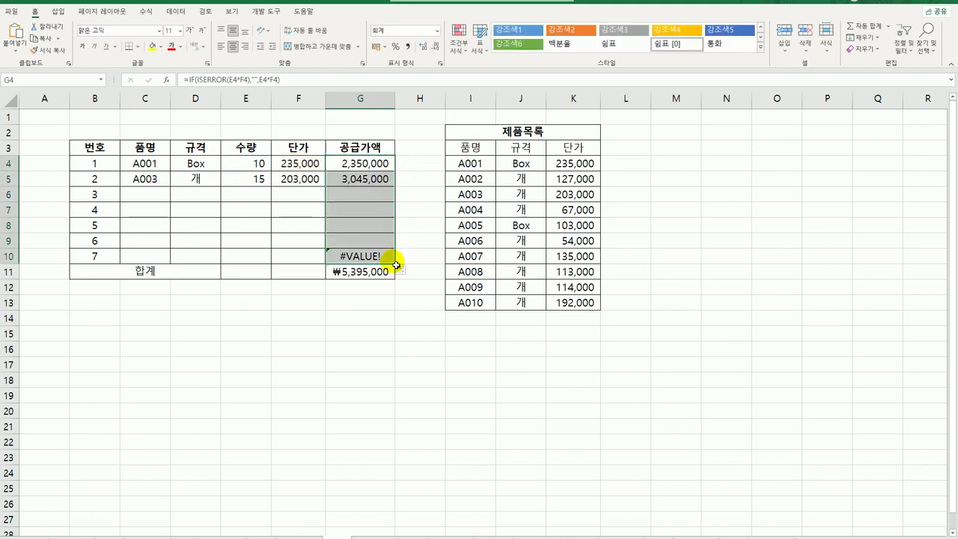
pyautogui.click(364, 212)
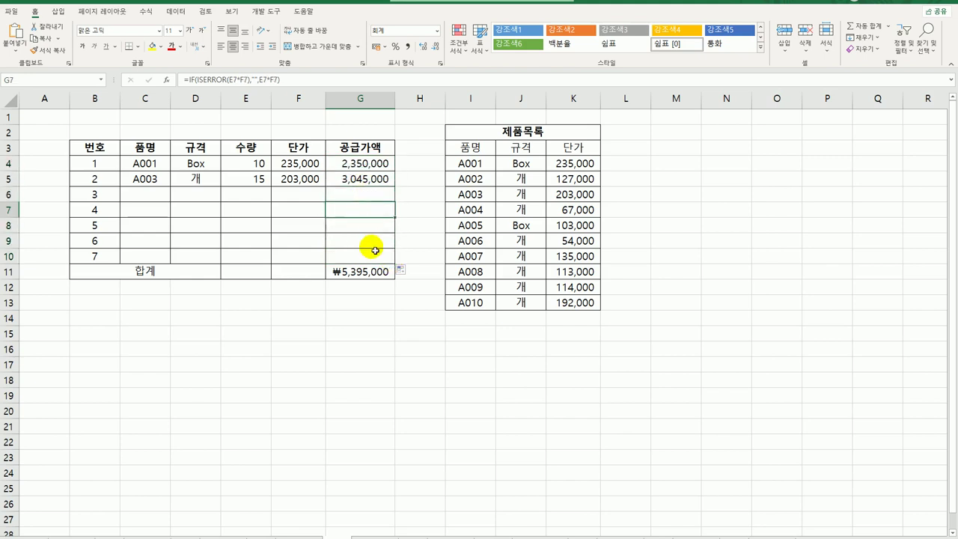
pyautogui.click(371, 199)
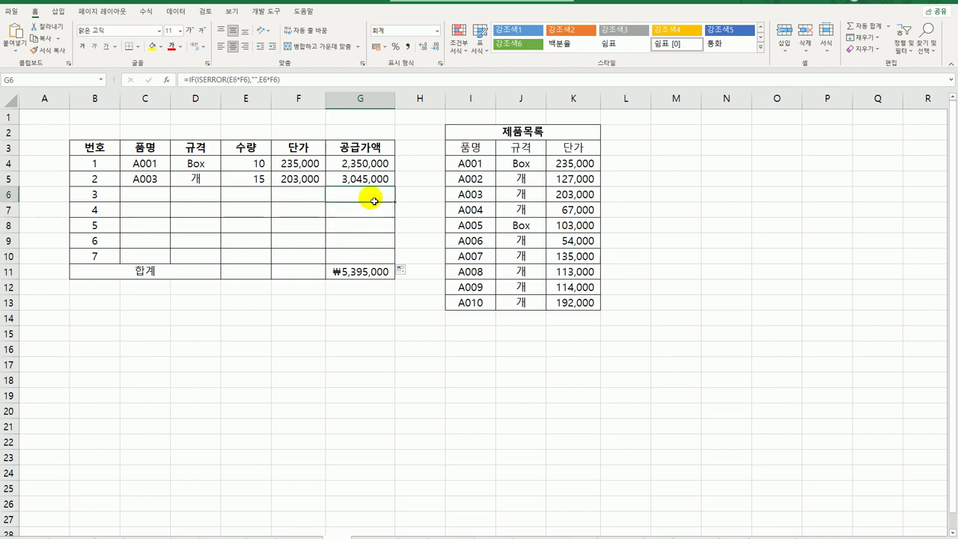